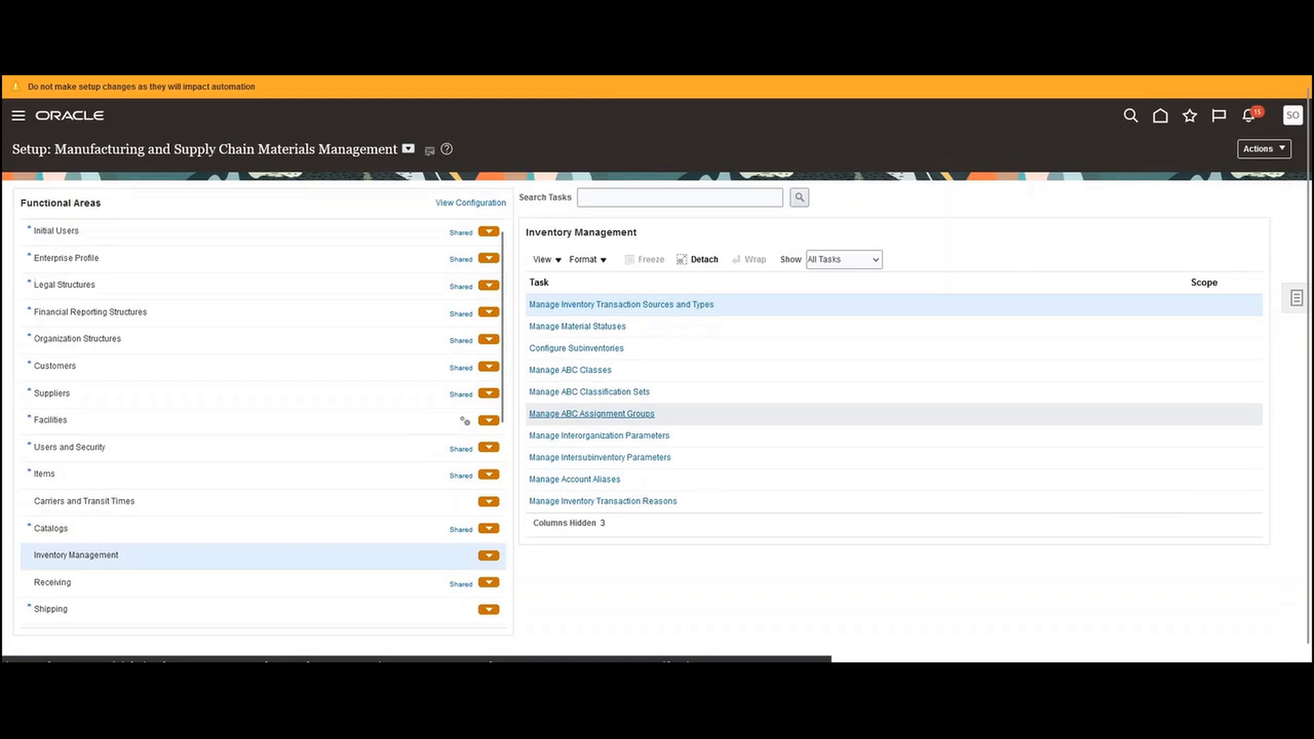
# Step: Open the Configure Item Transaction Defaults task in the Inventory Management functional area
pyautogui.scroll(-3, 592, 413)
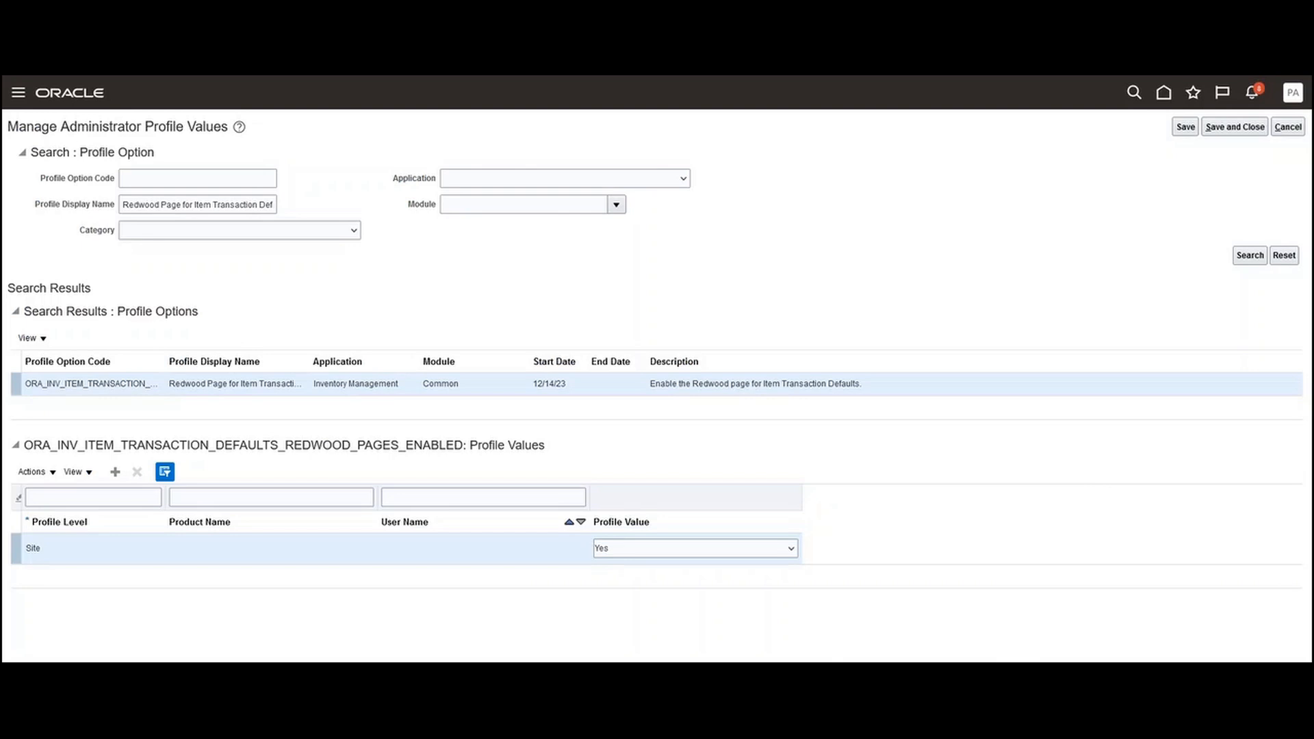
pyautogui.press('Tab')
pyautogui.press('End')
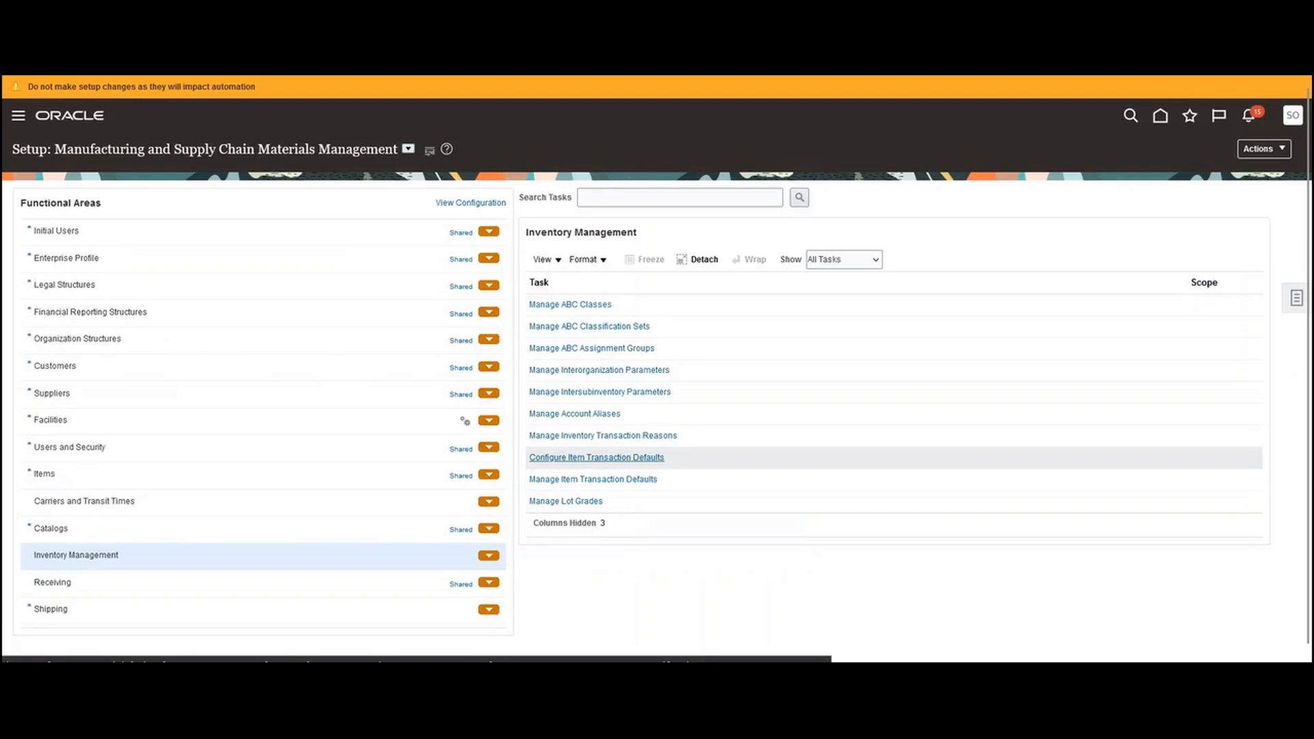
pyautogui.click(596, 457)
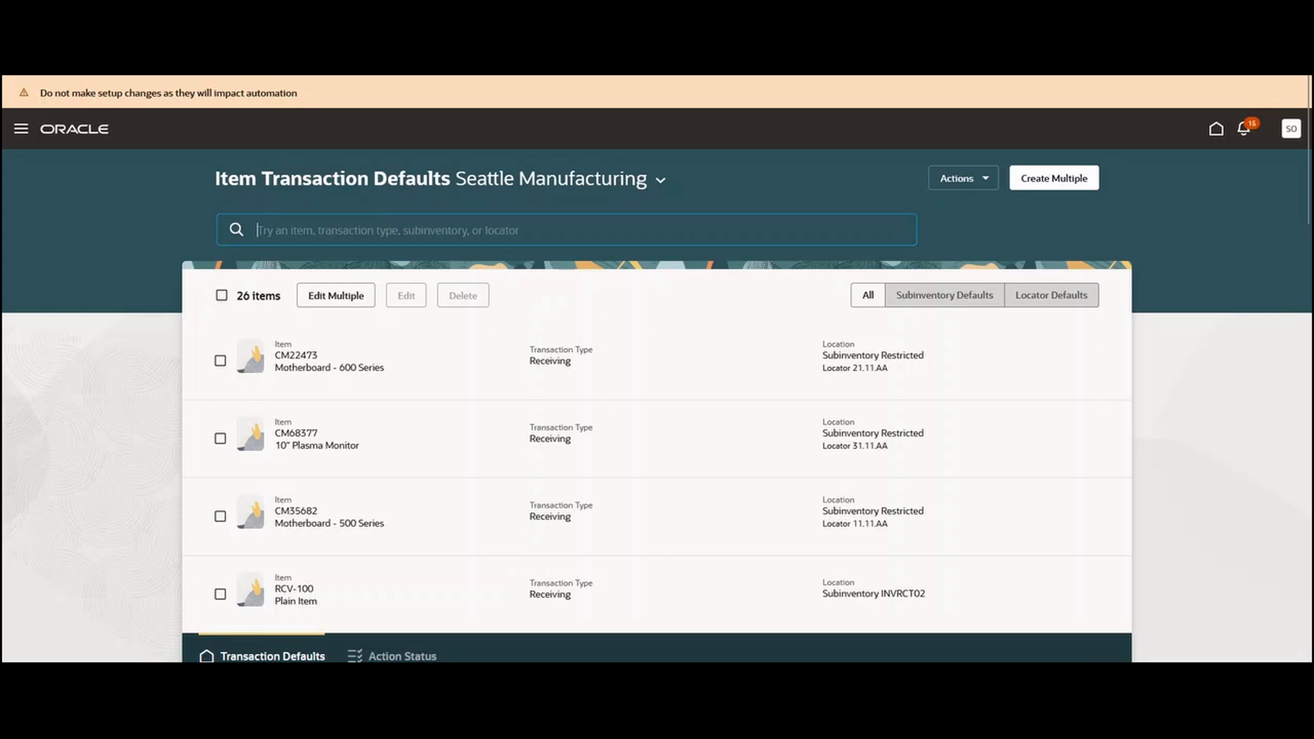
# Step: Start new transaction defaults by item for Seattle Manufacturing and choose item INV-102
pyautogui.click(963, 178)
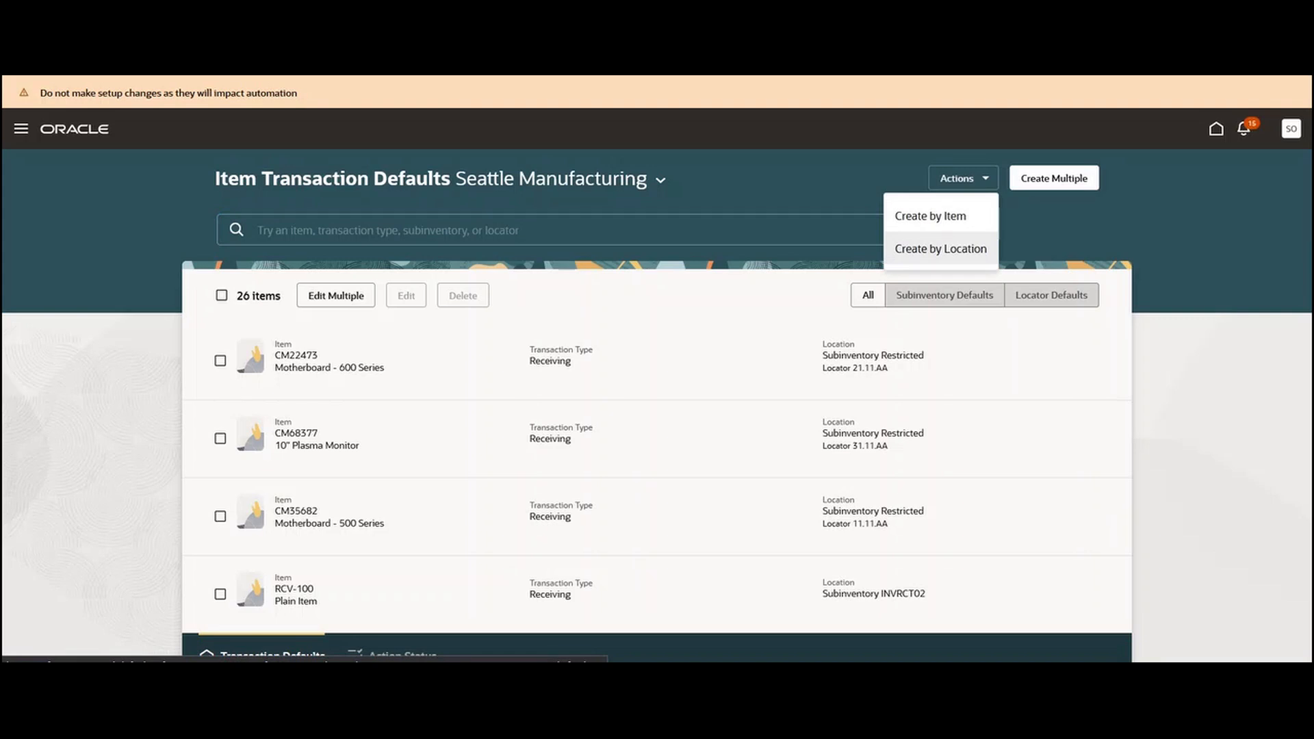
pyautogui.click(930, 216)
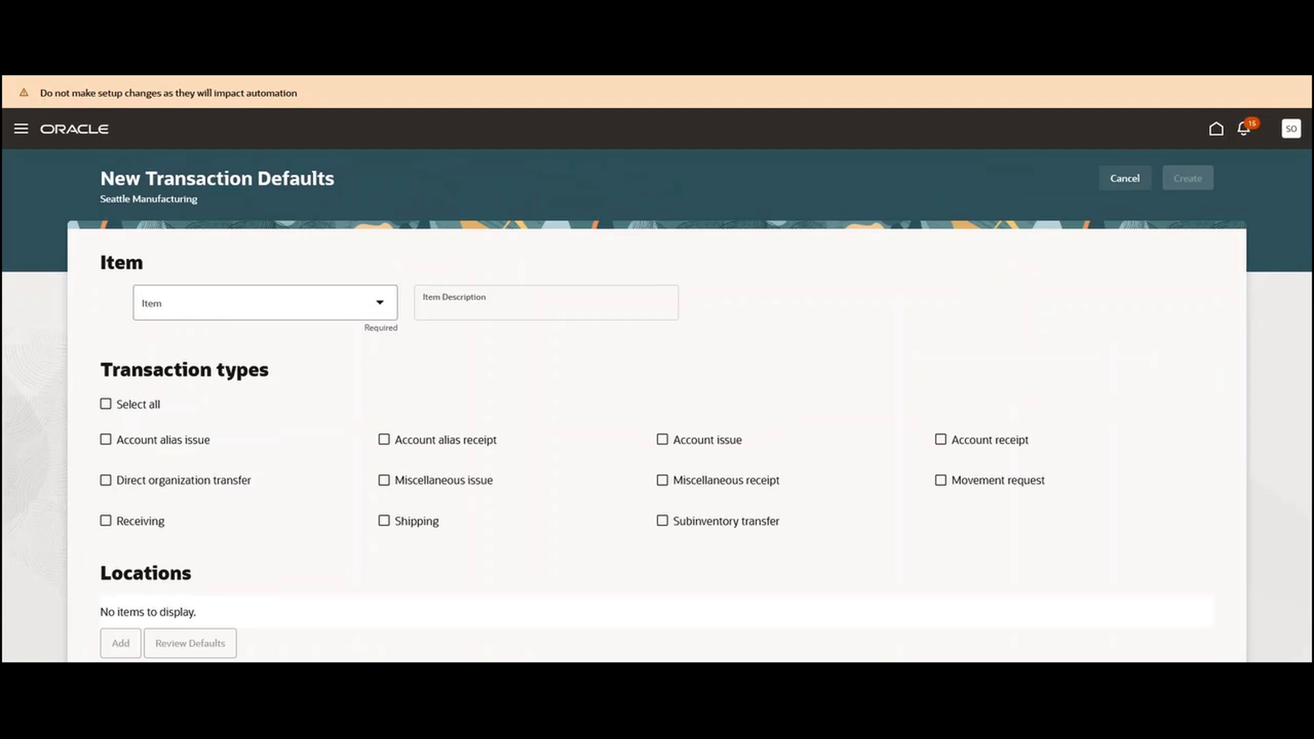
pyautogui.write('INV-102')
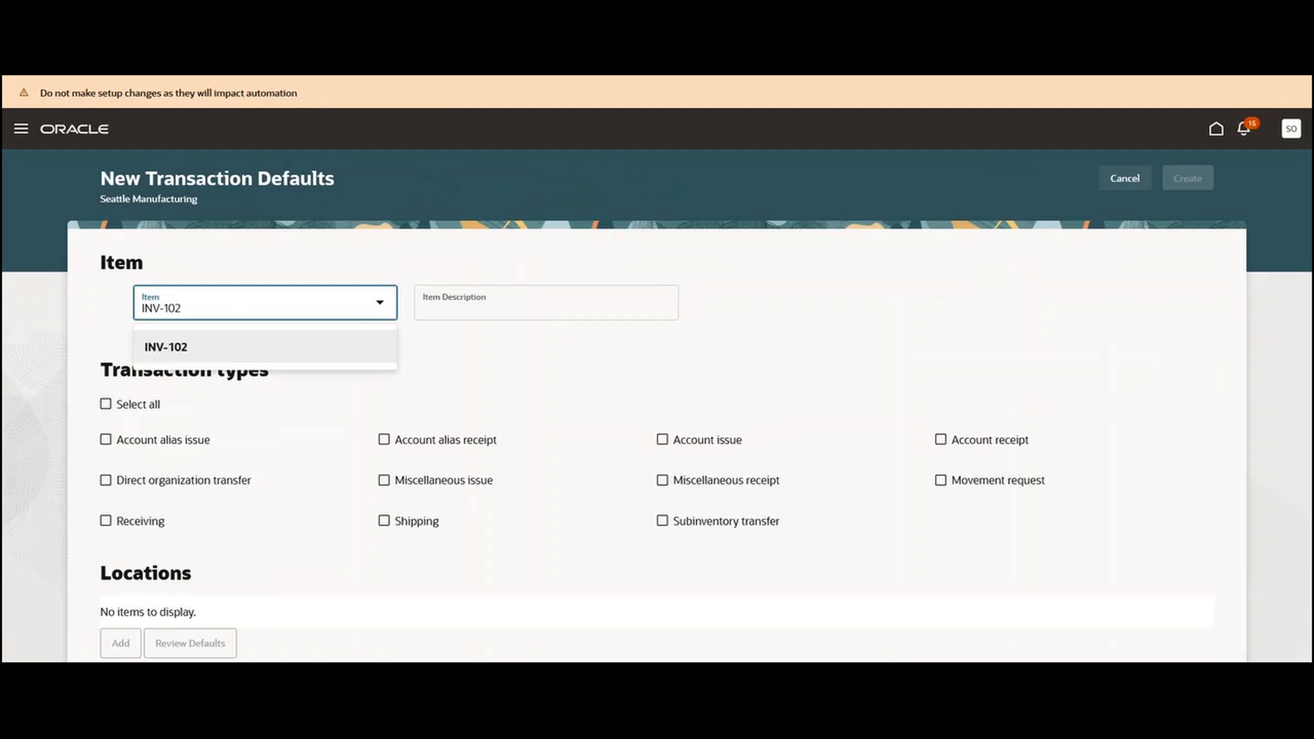
pyautogui.press('Return')
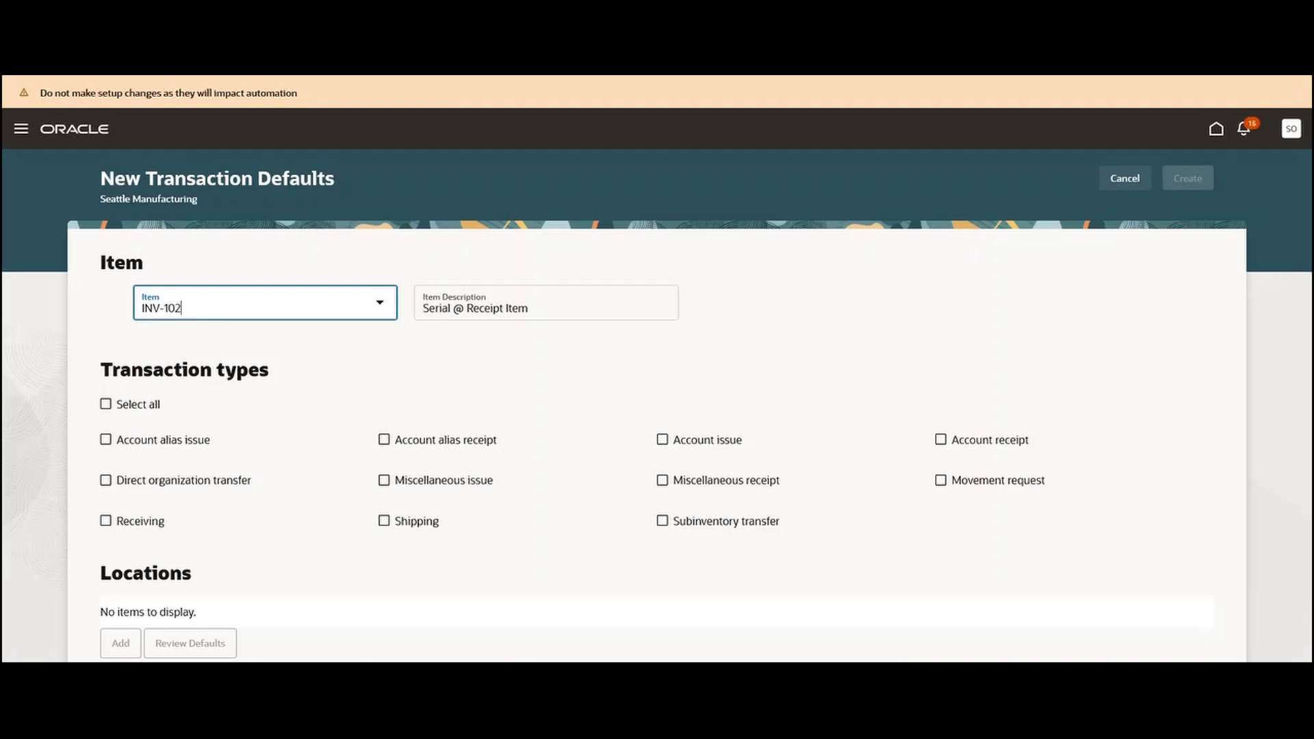
# Step: Select the Account issue, Account receipt, Miscellaneous issue and Miscellaneous receipt transaction types for the item
pyautogui.click(661, 440)
pyautogui.click(940, 439)
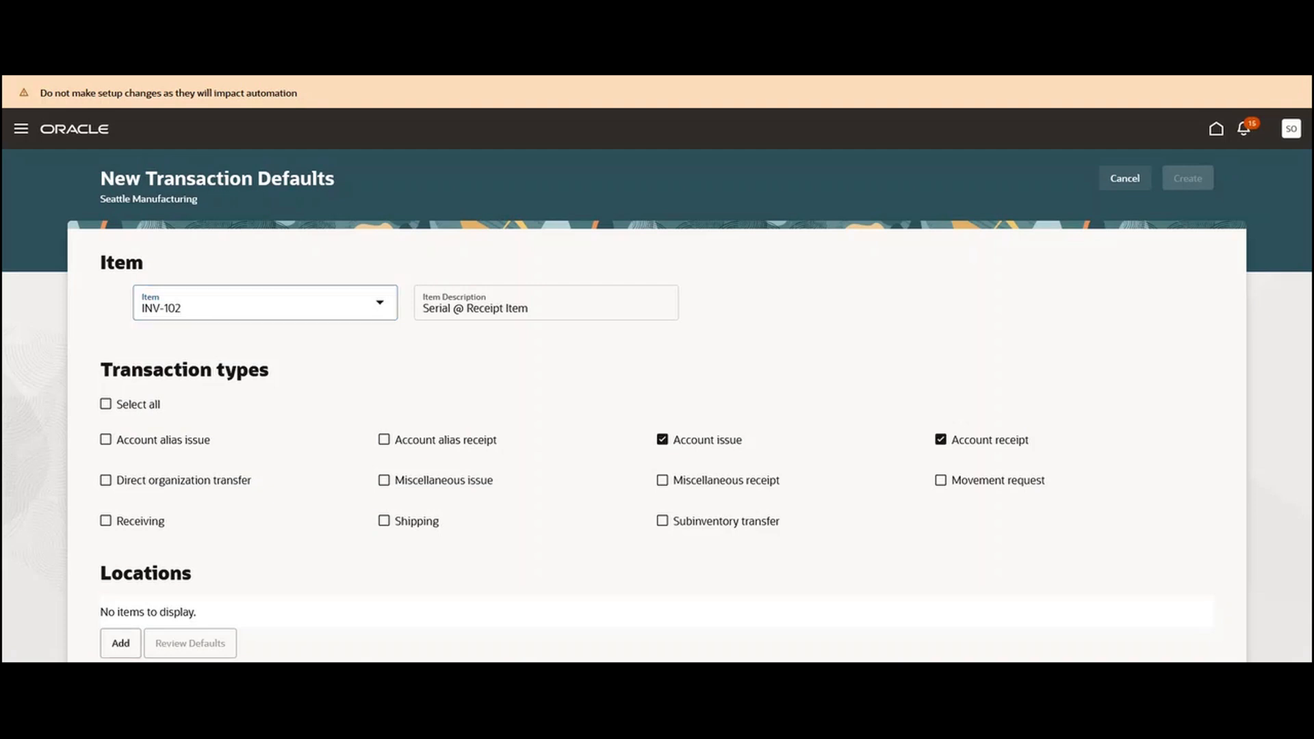
pyautogui.click(384, 479)
pyautogui.click(661, 480)
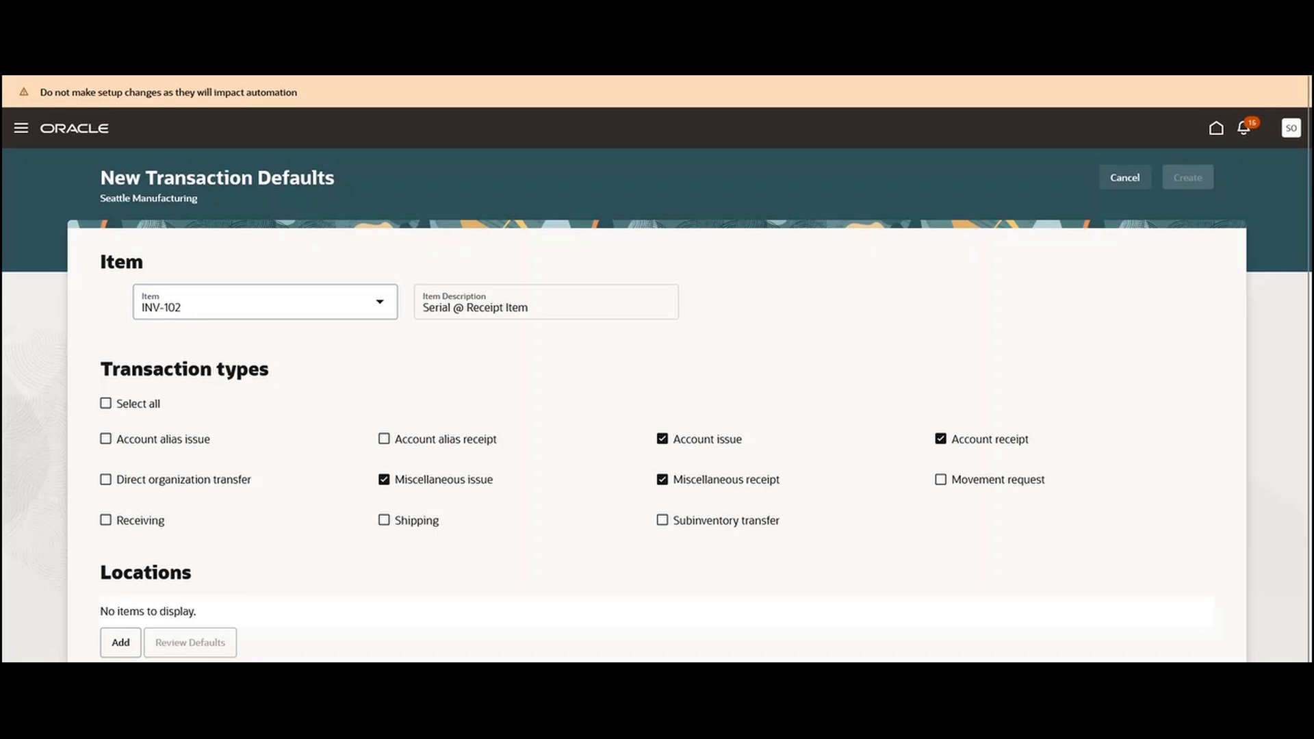
# Step: Add a location with the Stores subinventory and generate the transaction defaults for review
pyautogui.click(120, 642)
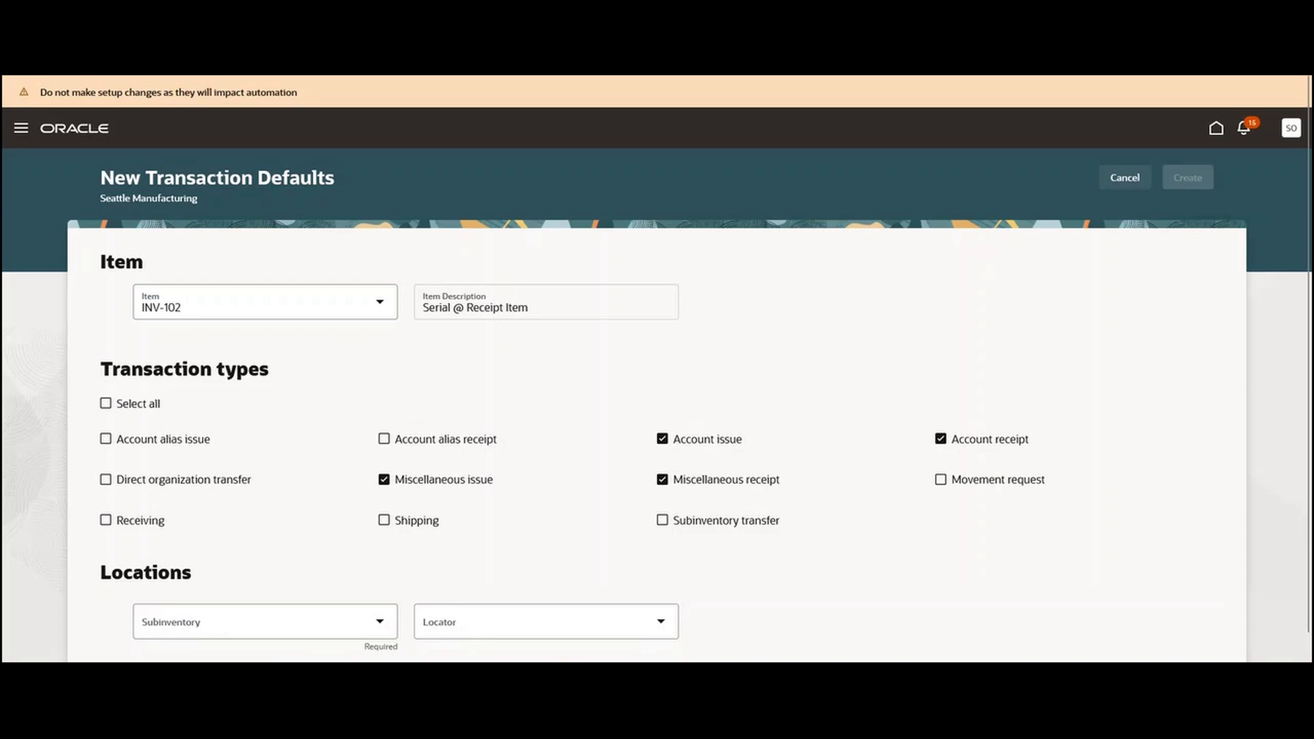
pyautogui.click(265, 621)
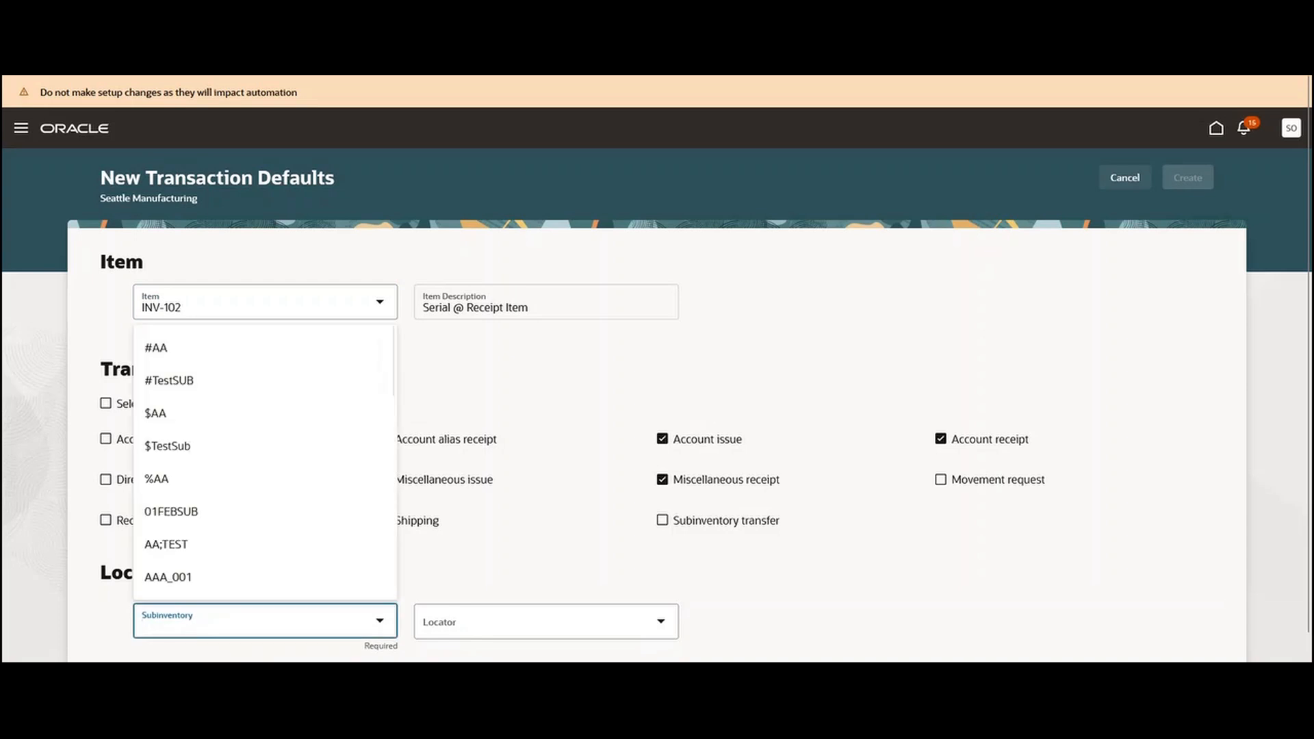
pyautogui.write('stores')
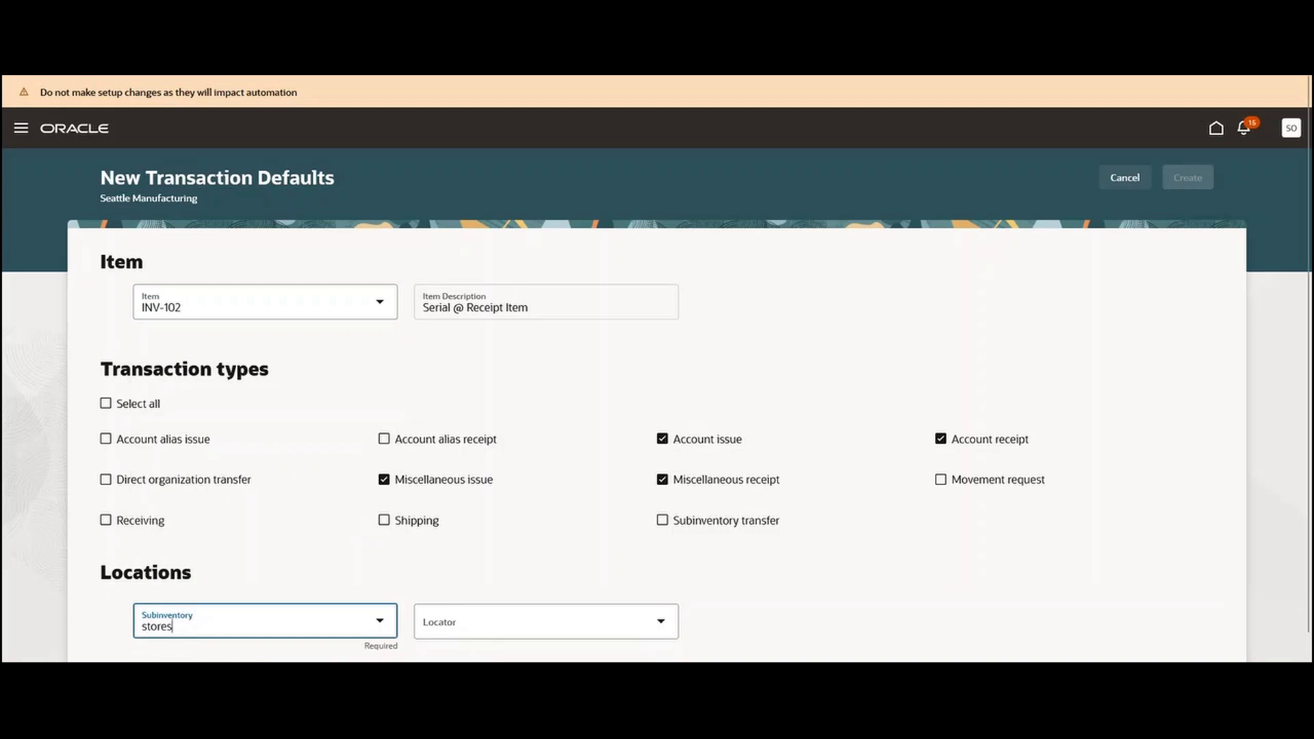
pyautogui.press('BackSpace')
pyautogui.press('BackSpace')
pyautogui.press('BackSpace')
pyautogui.press('BackSpace')
pyautogui.press('BackSpace')
pyautogui.press('BackSpace')
pyautogui.write('Stor')
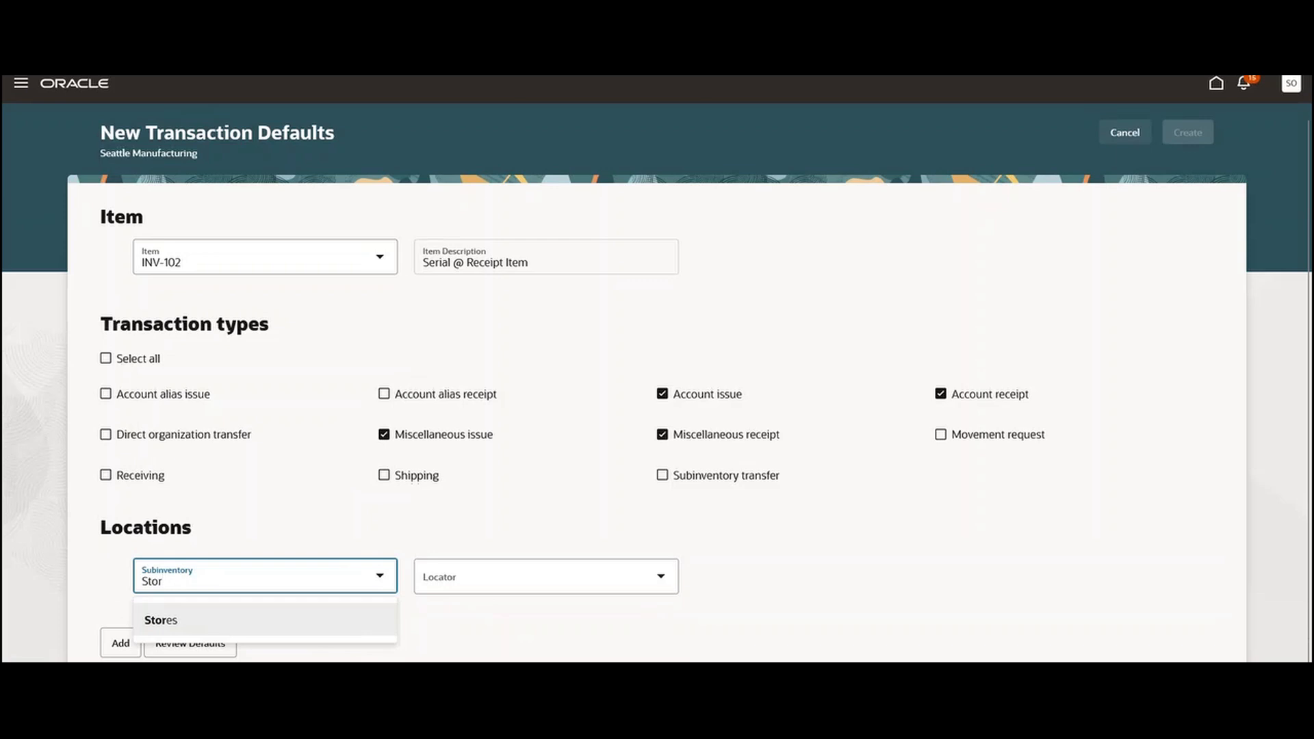
pyautogui.press('Tab')
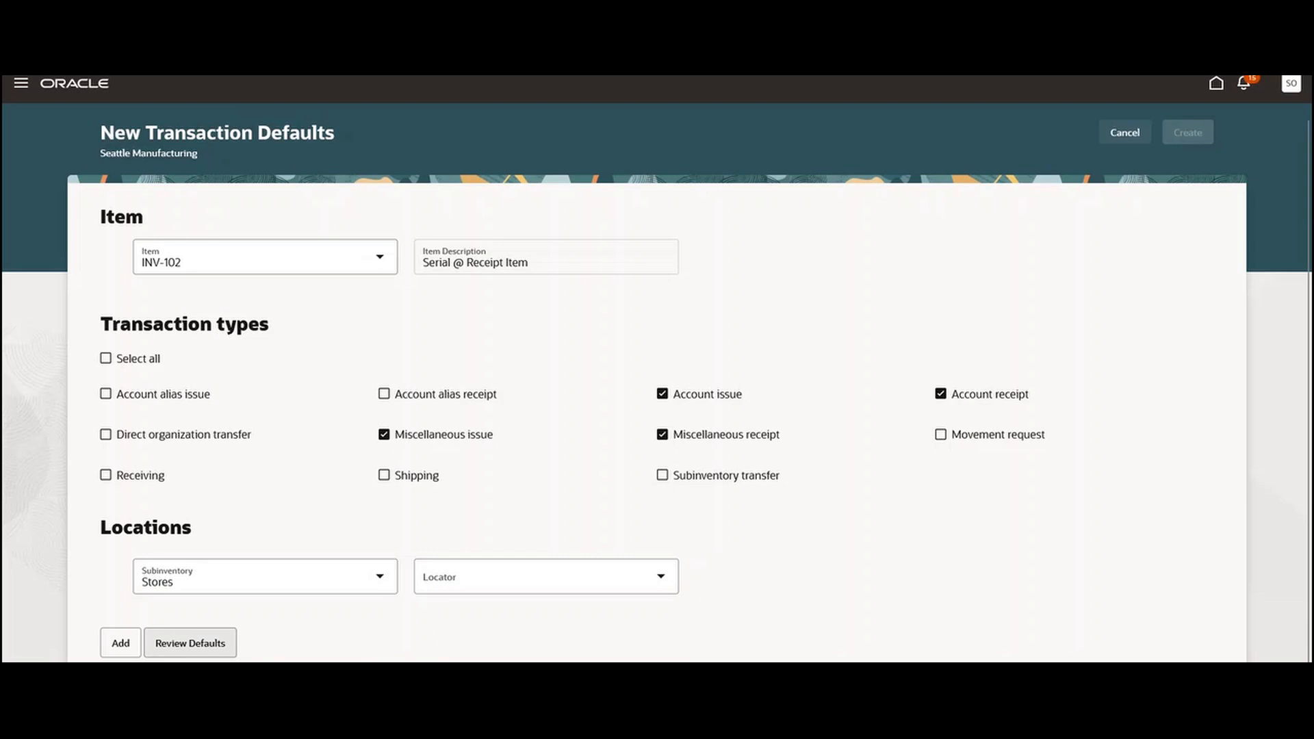
pyautogui.click(189, 643)
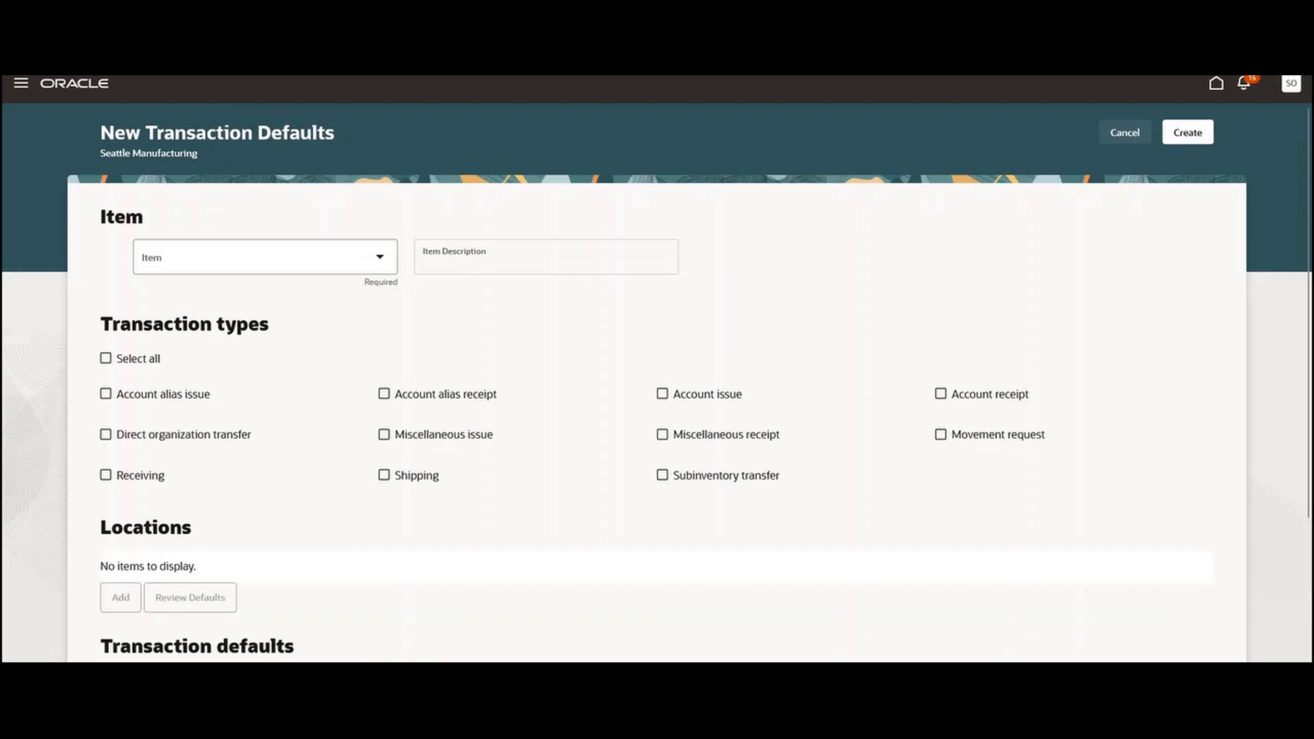
# Step: Open the INV-102 Account issue row for editing and view its available subinventories
pyautogui.scroll(-3, 657, 411)
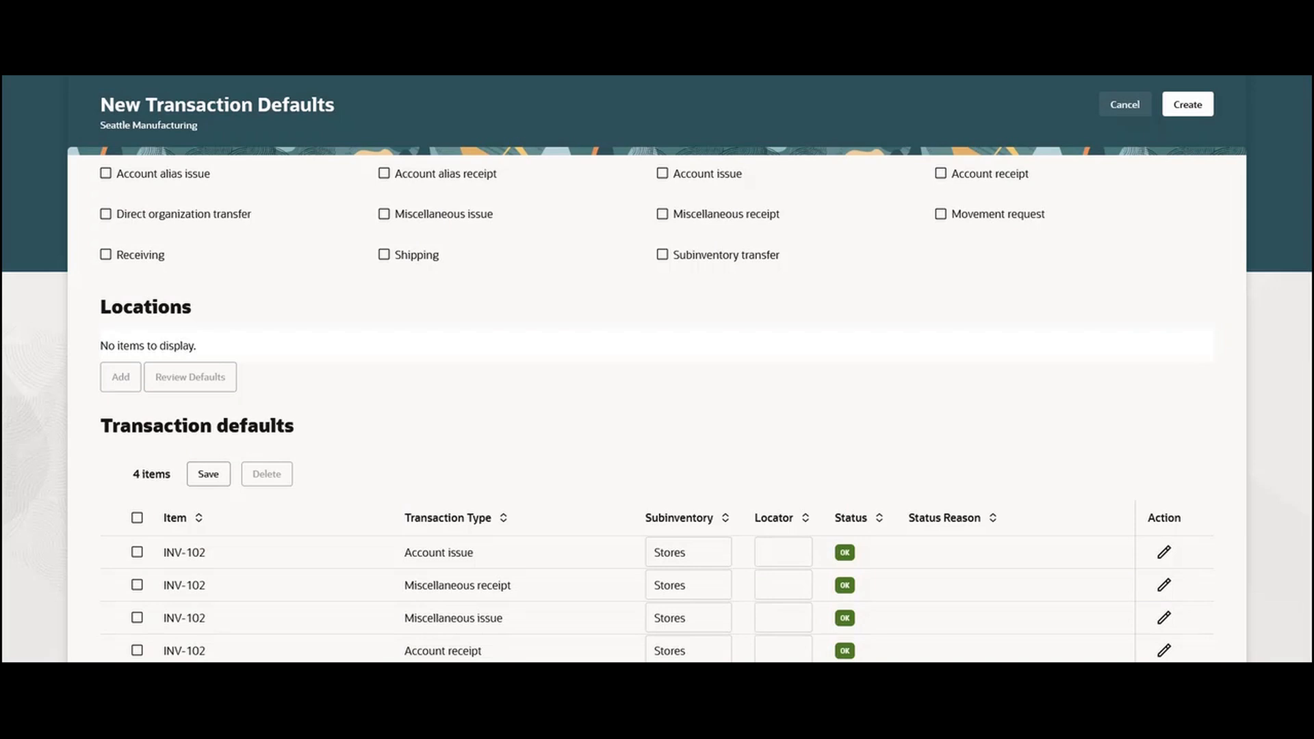
pyautogui.click(1163, 551)
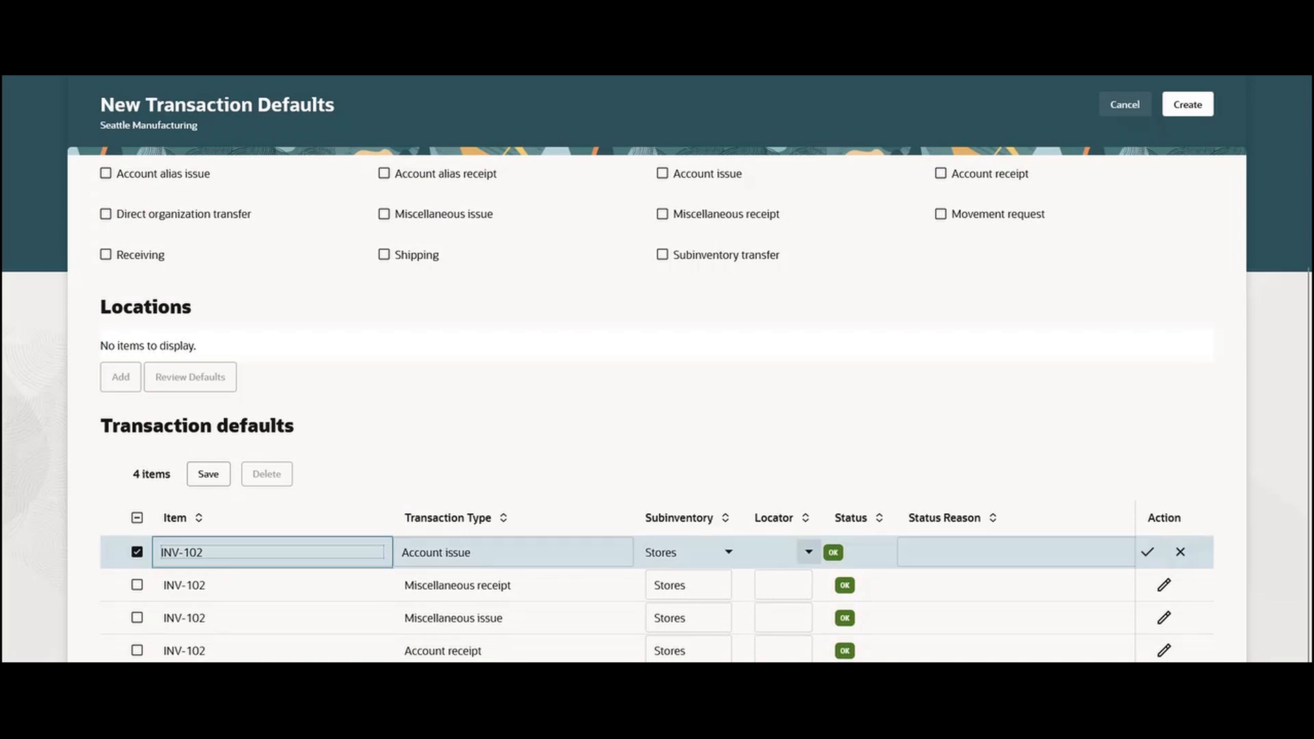
pyautogui.click(729, 552)
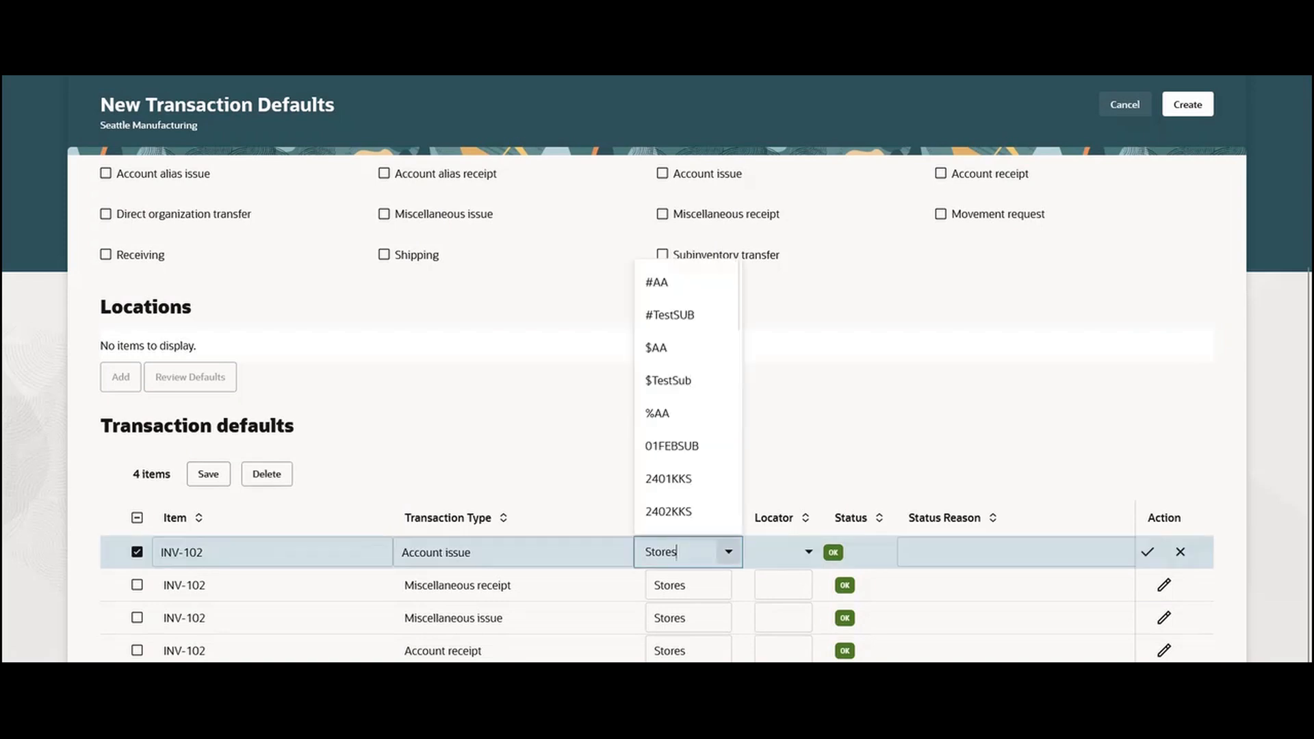
pyautogui.click(814, 471)
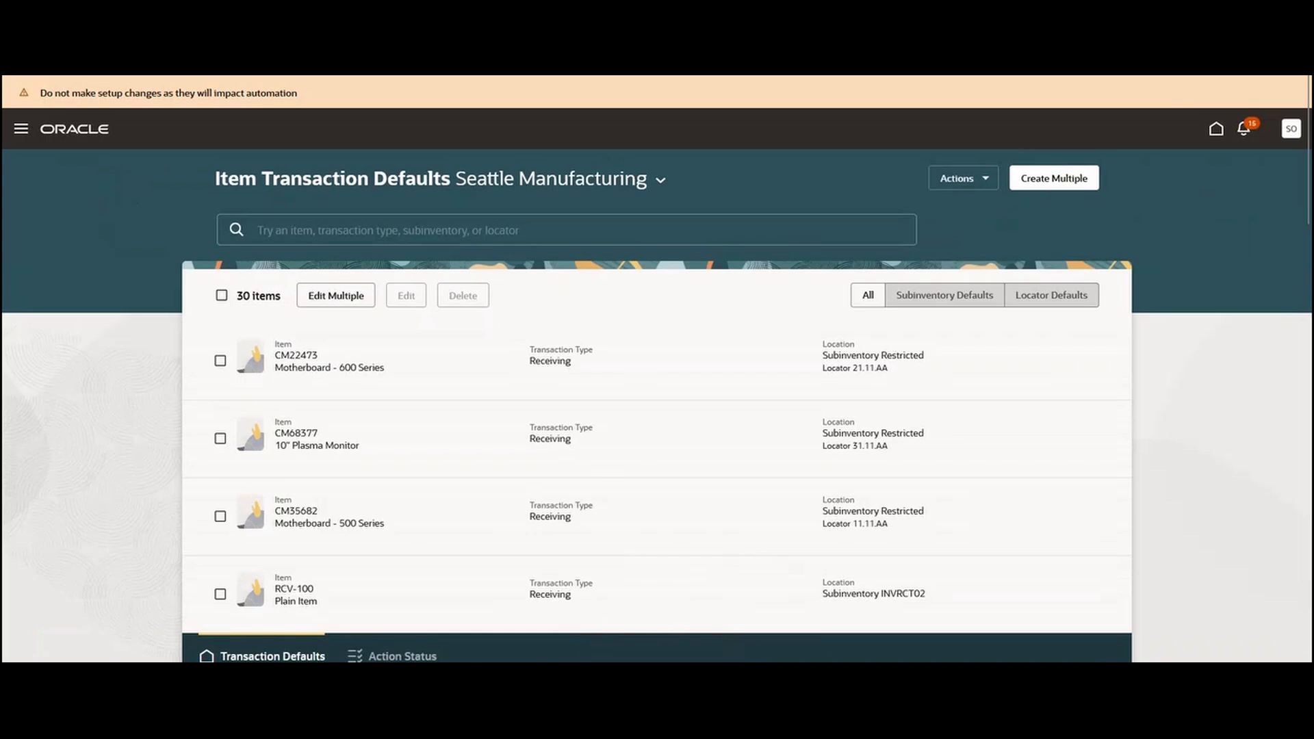
# Step: Search the item transaction defaults for inv-102
pyautogui.click(258, 230)
pyautogui.write('inv')
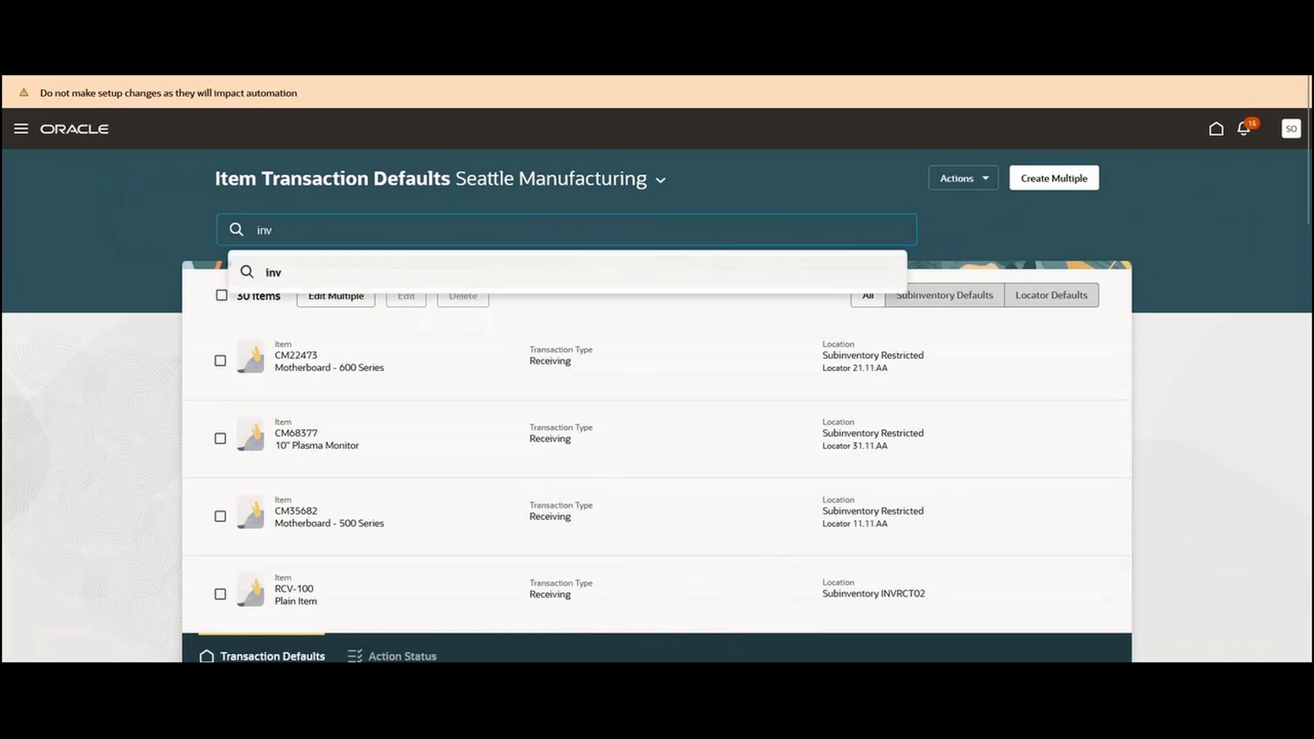
pyautogui.write('-102')
pyautogui.press('Return')
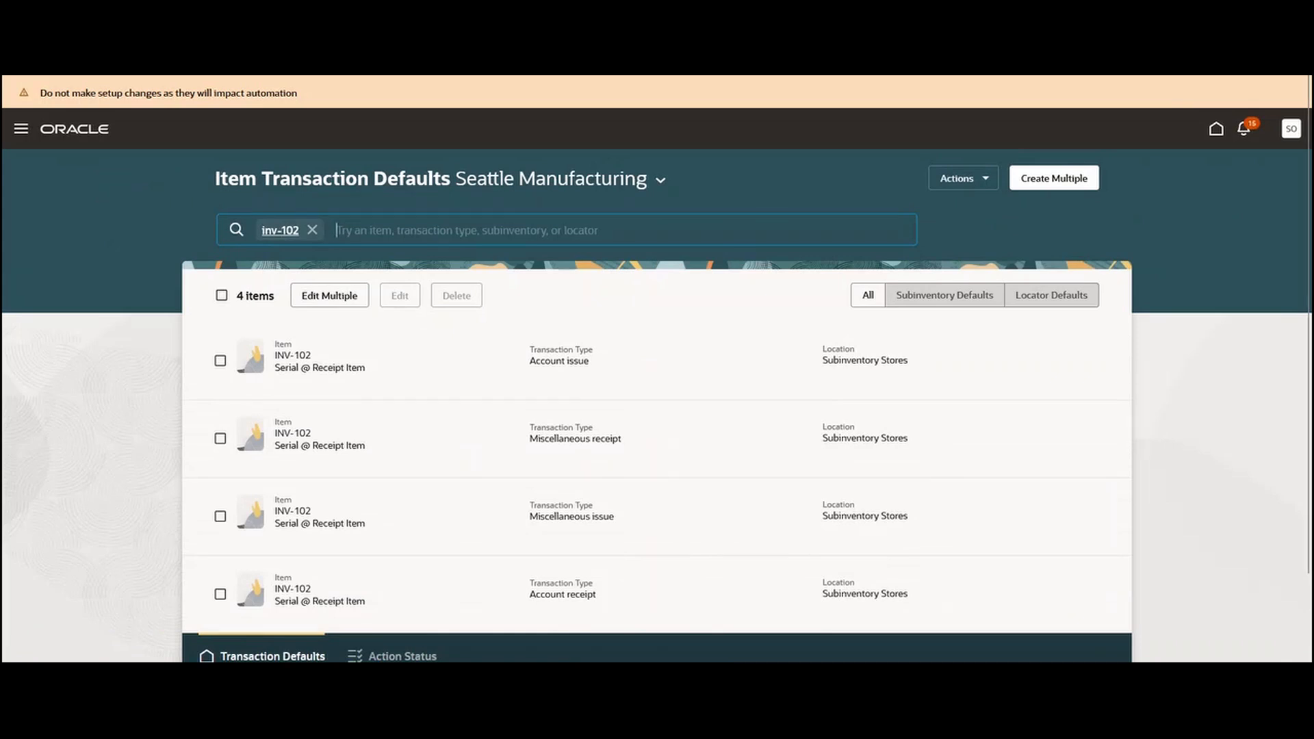
# Step: Start creating multiple transaction defaults and upload the filled template Create Item Transaction Defaults.csv
pyautogui.click(1054, 179)
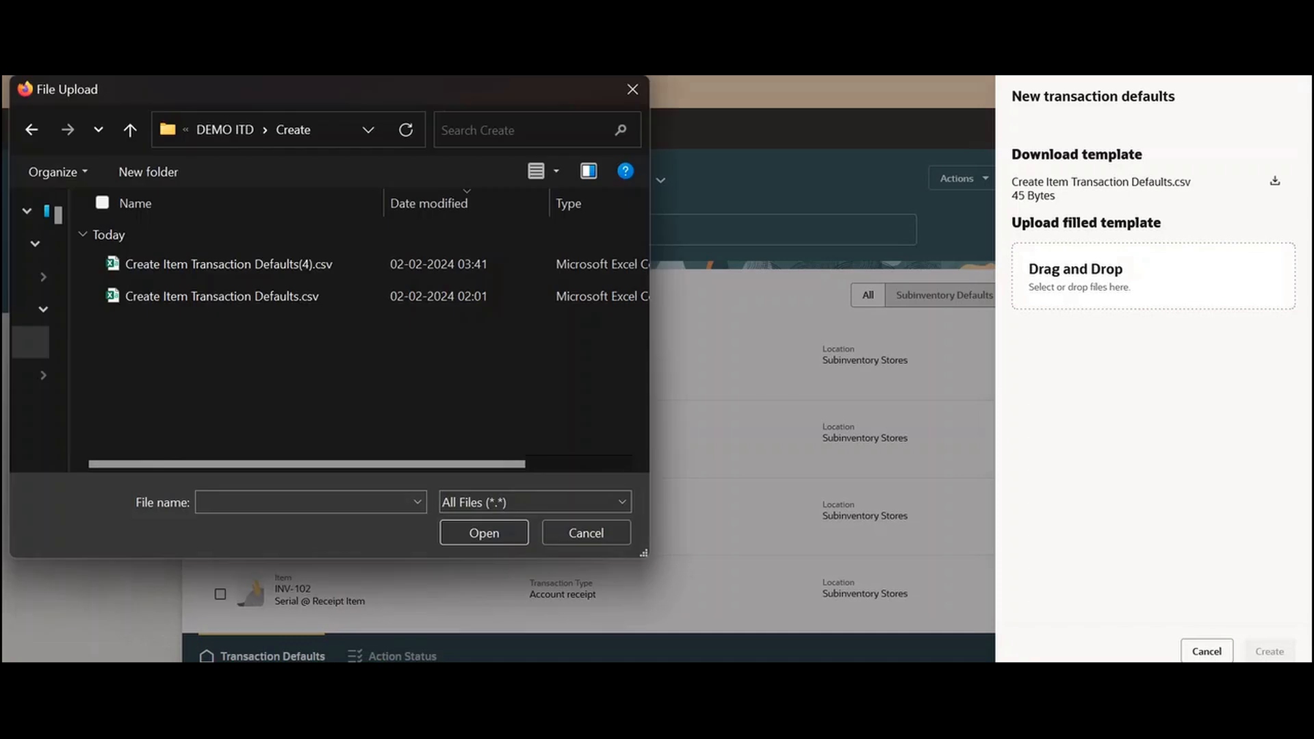
pyautogui.click(219, 293)
pyautogui.click(483, 531)
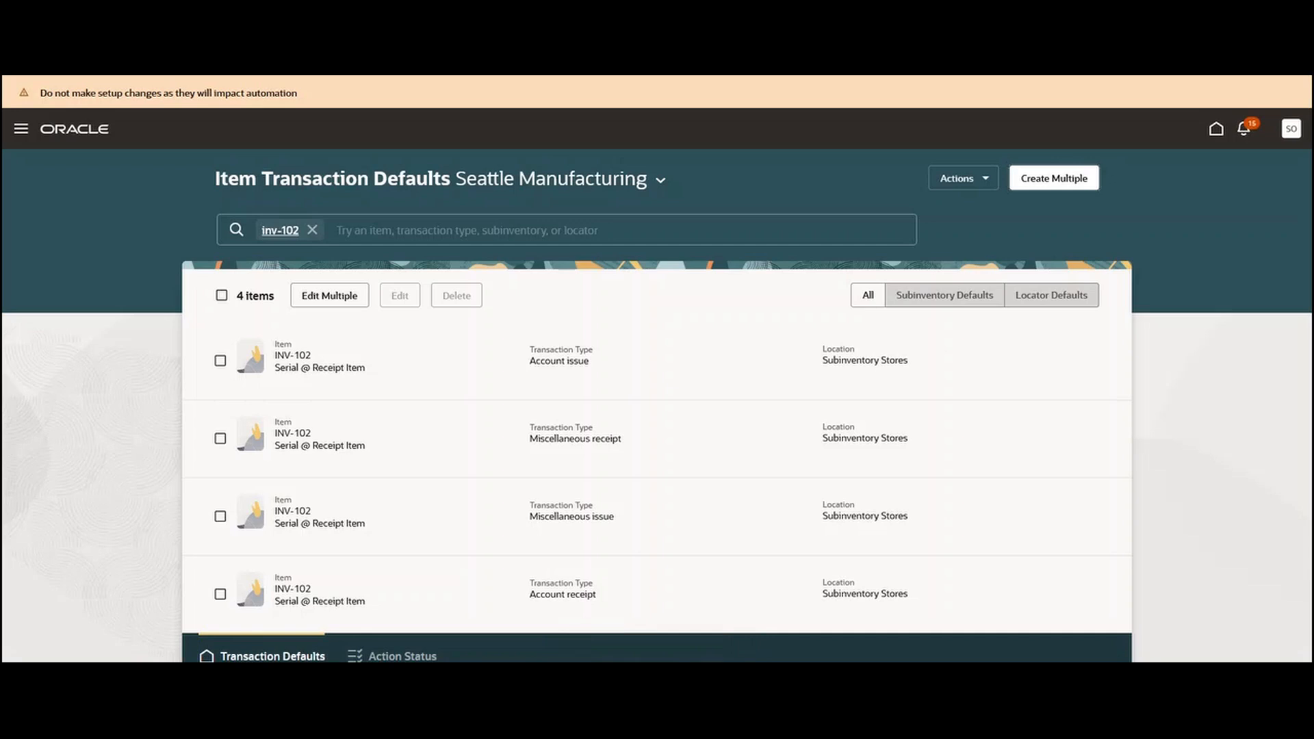
# Step: Check the upload's action status and its Process Item Transaction Default Request among the scheduled processes
pyautogui.click(392, 655)
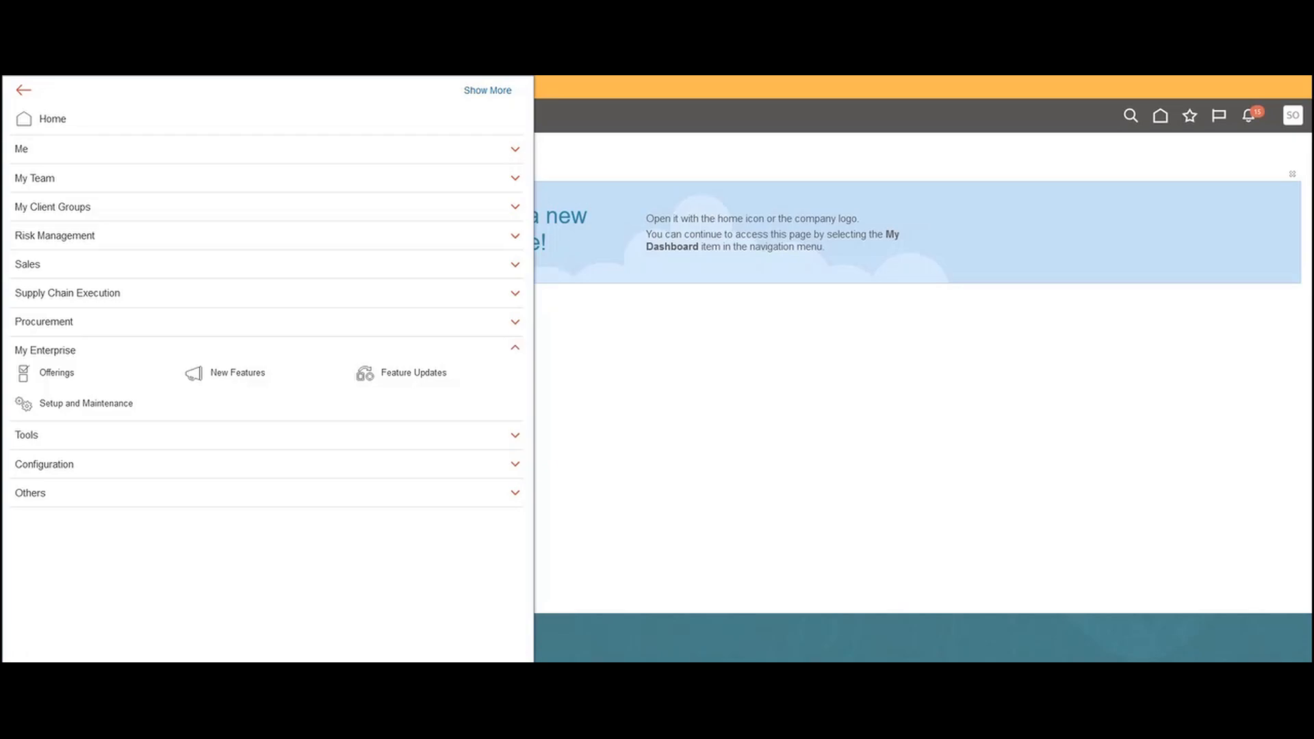
pyautogui.click(27, 435)
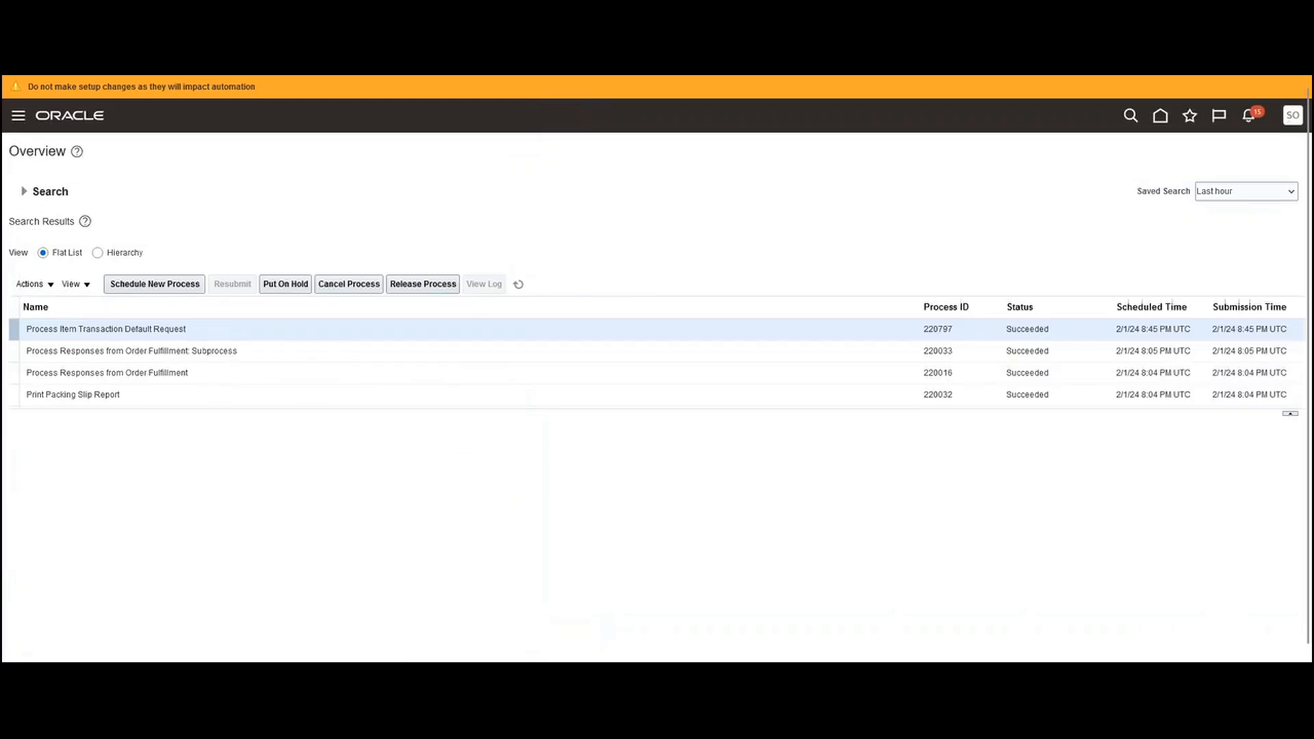
pyautogui.tripleClick(137, 329)
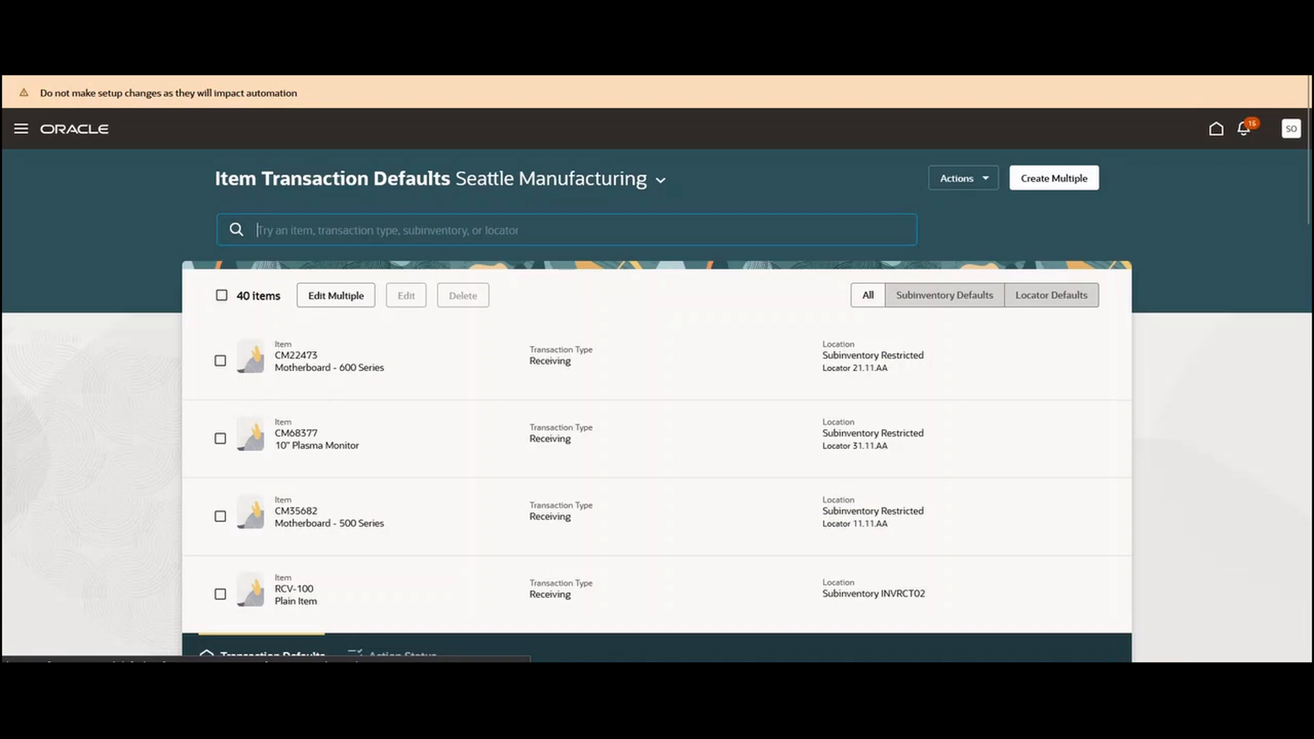
# Step: Search the item transaction defaults for inv-100, examine the listed defaults, and clear the search filter
pyautogui.write('inv-100')
pyautogui.press('Return')
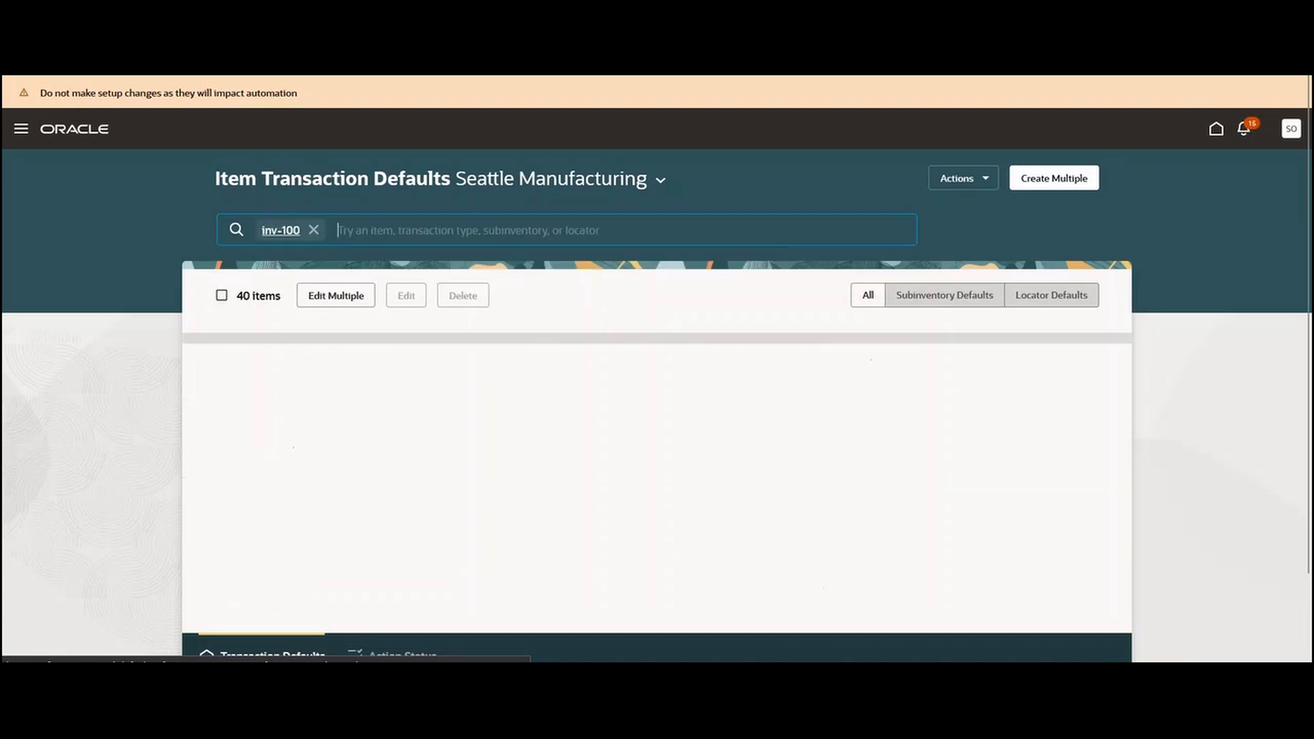
pyautogui.scroll(-1, 657, 444)
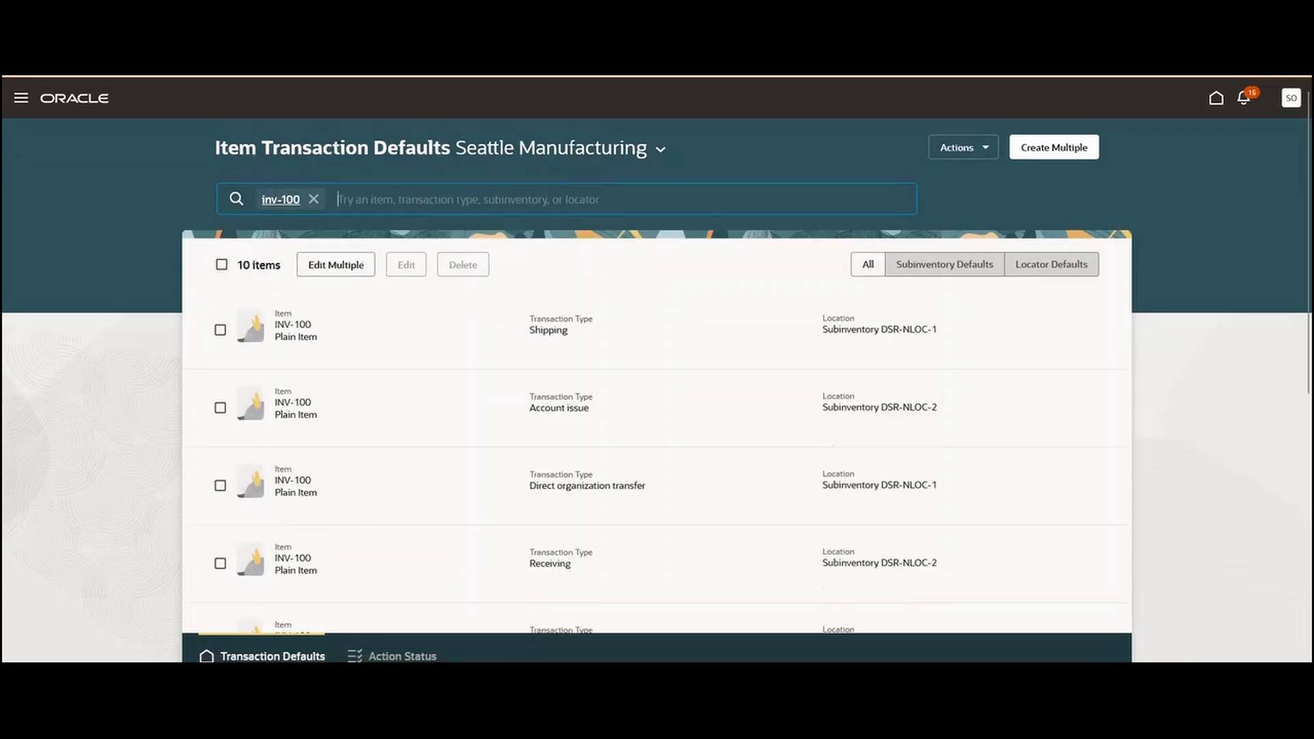
pyautogui.scroll(-6, 657, 445)
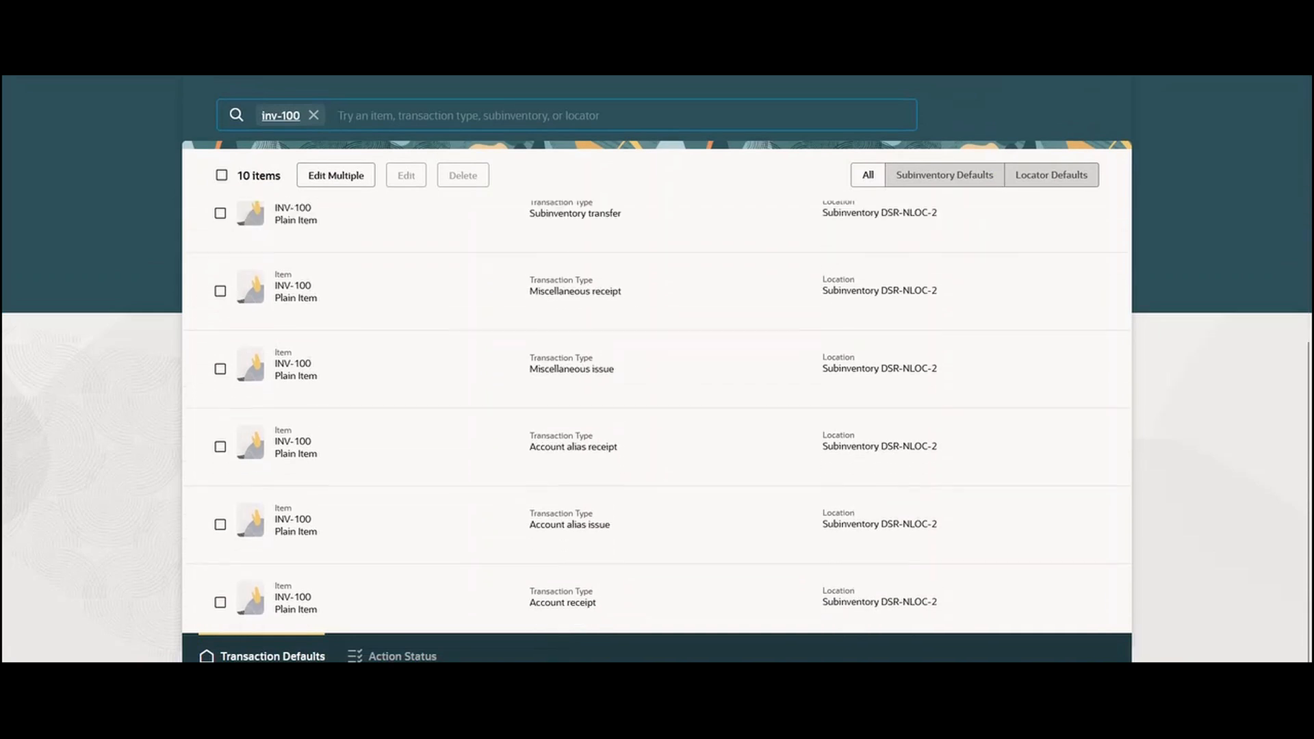
pyautogui.press('BackSpace')
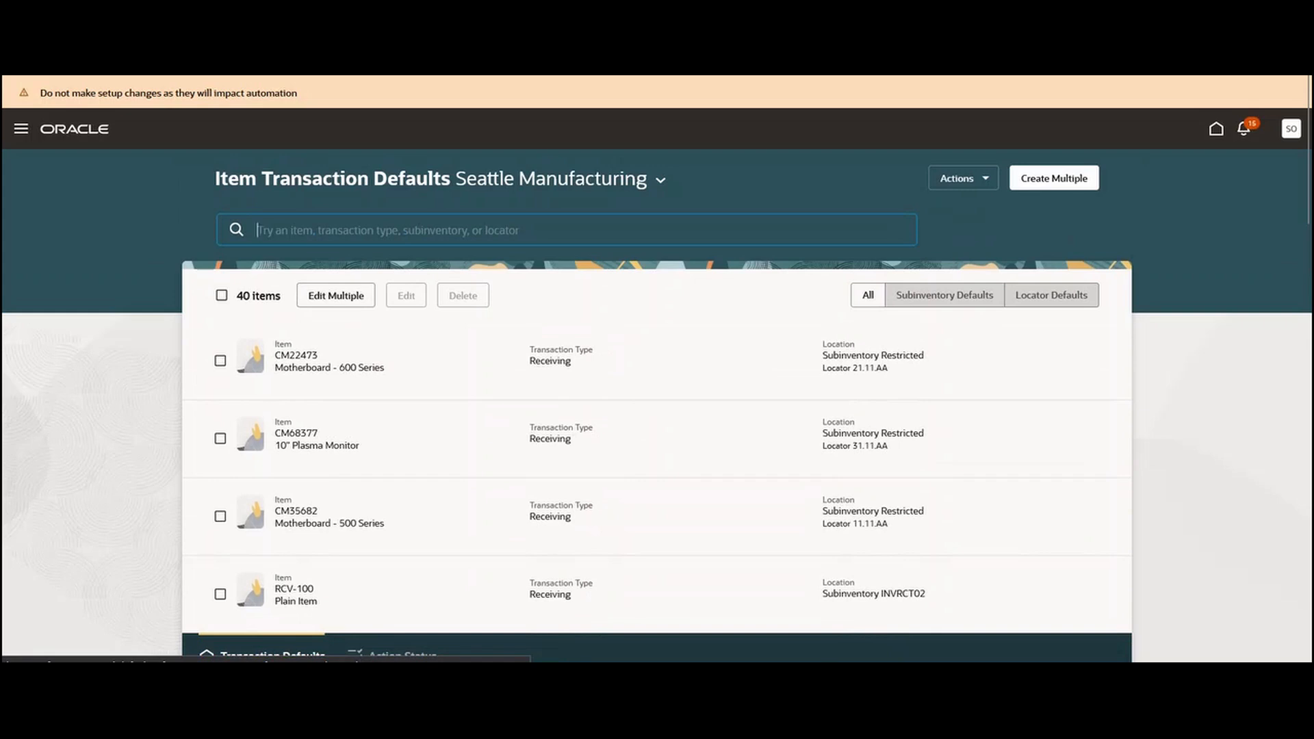
# Step: Search the item transaction defaults for INV-102 and open all of the matching defaults together for editing
pyautogui.write('INV-1')
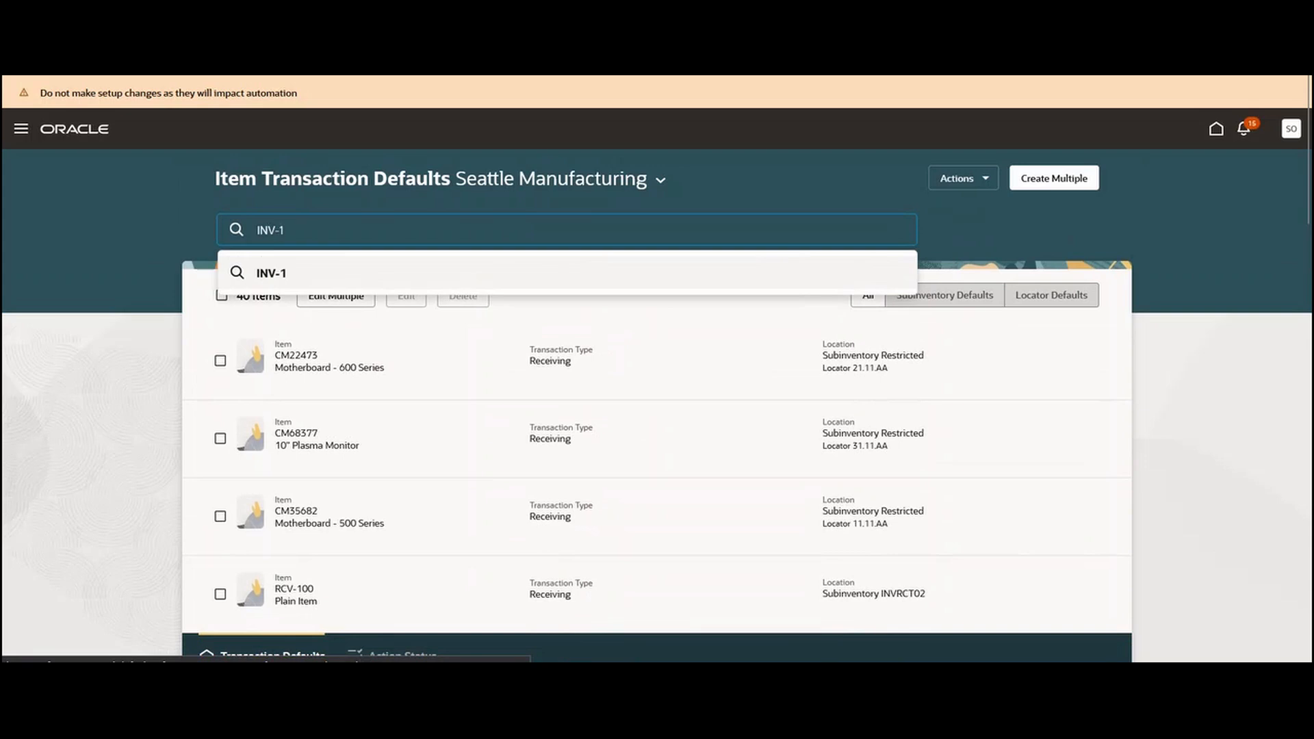
pyautogui.write('02')
pyautogui.press('Return')
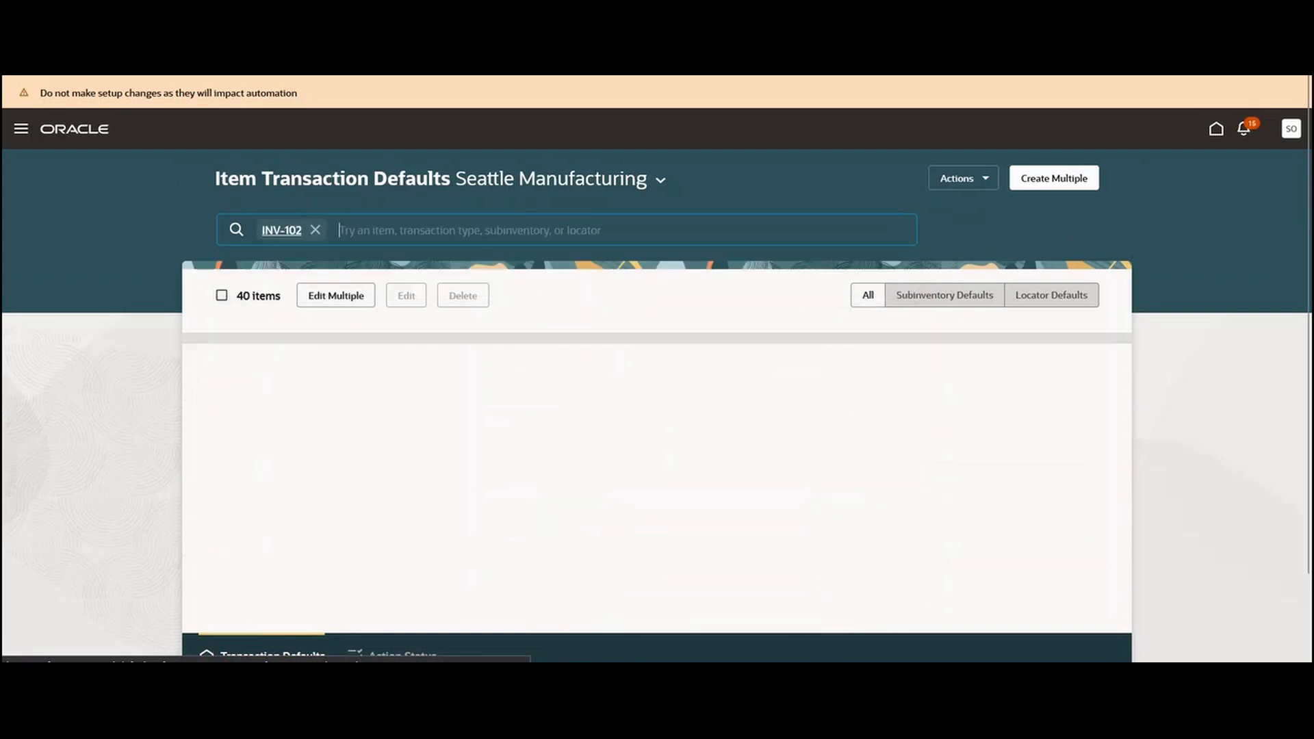
pyautogui.click(221, 295)
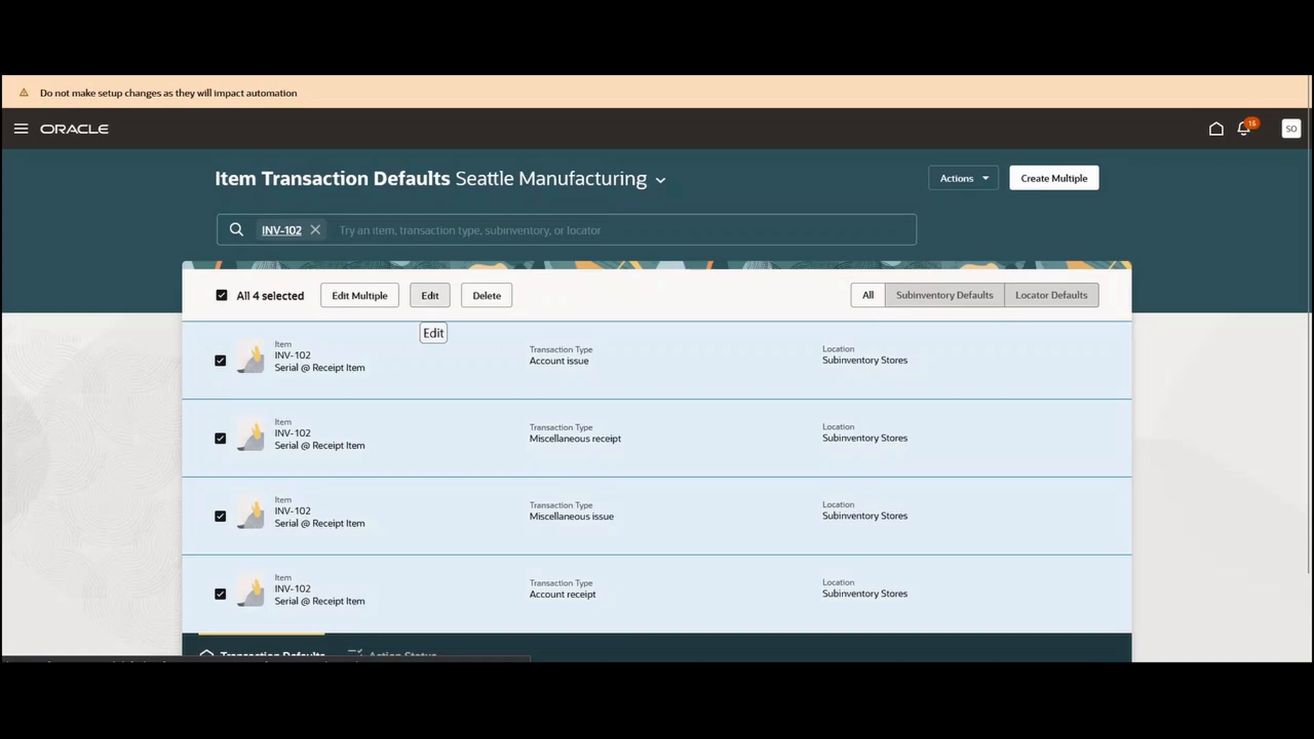
pyautogui.click(430, 295)
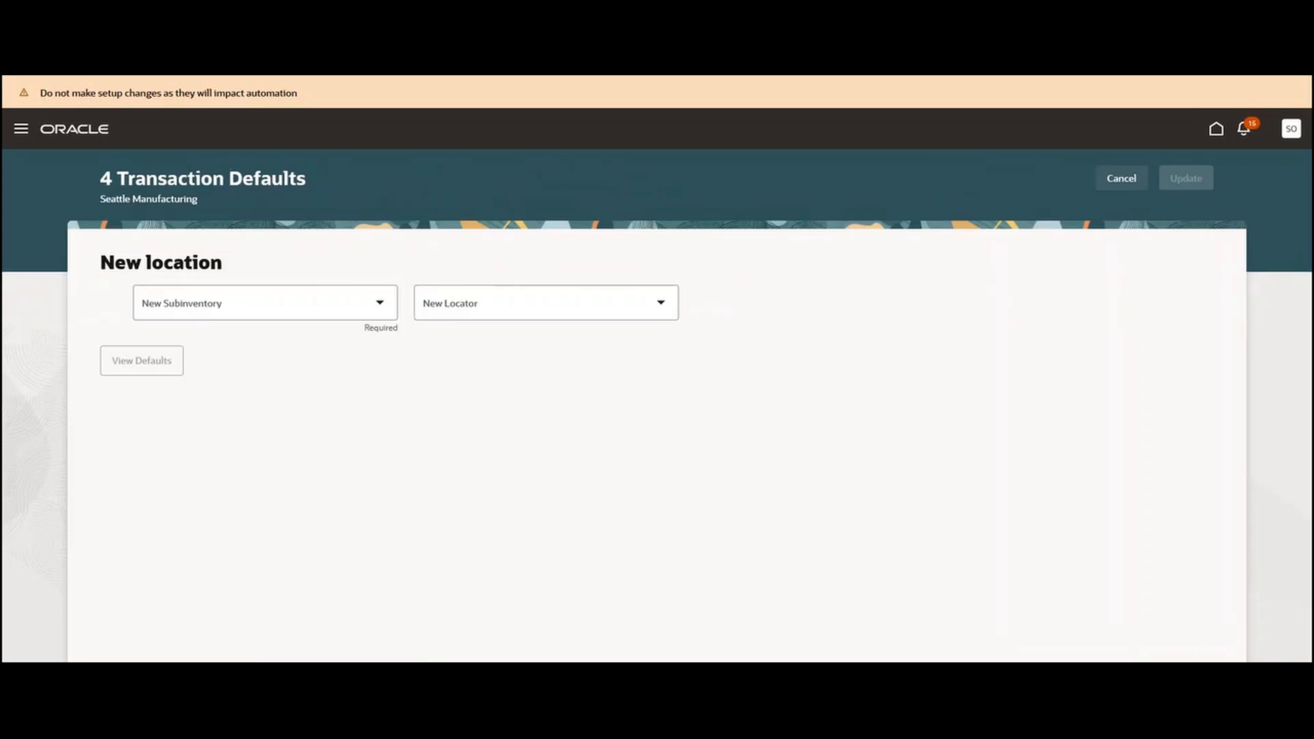
# Step: Set the new location of the selected INV-102 defaults to subinventory DSR-LOC-1 and locator DL1.1.1
pyautogui.click(265, 303)
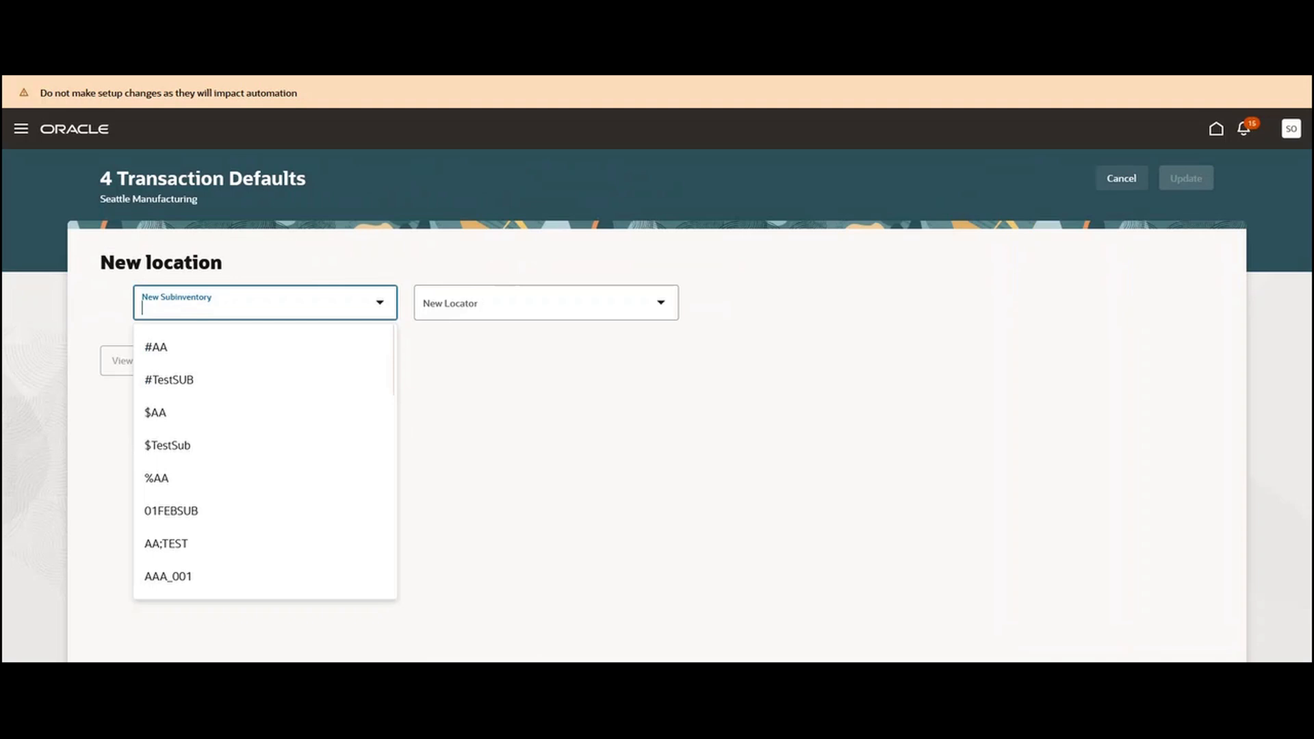
pyautogui.write('DSR-LOC-1')
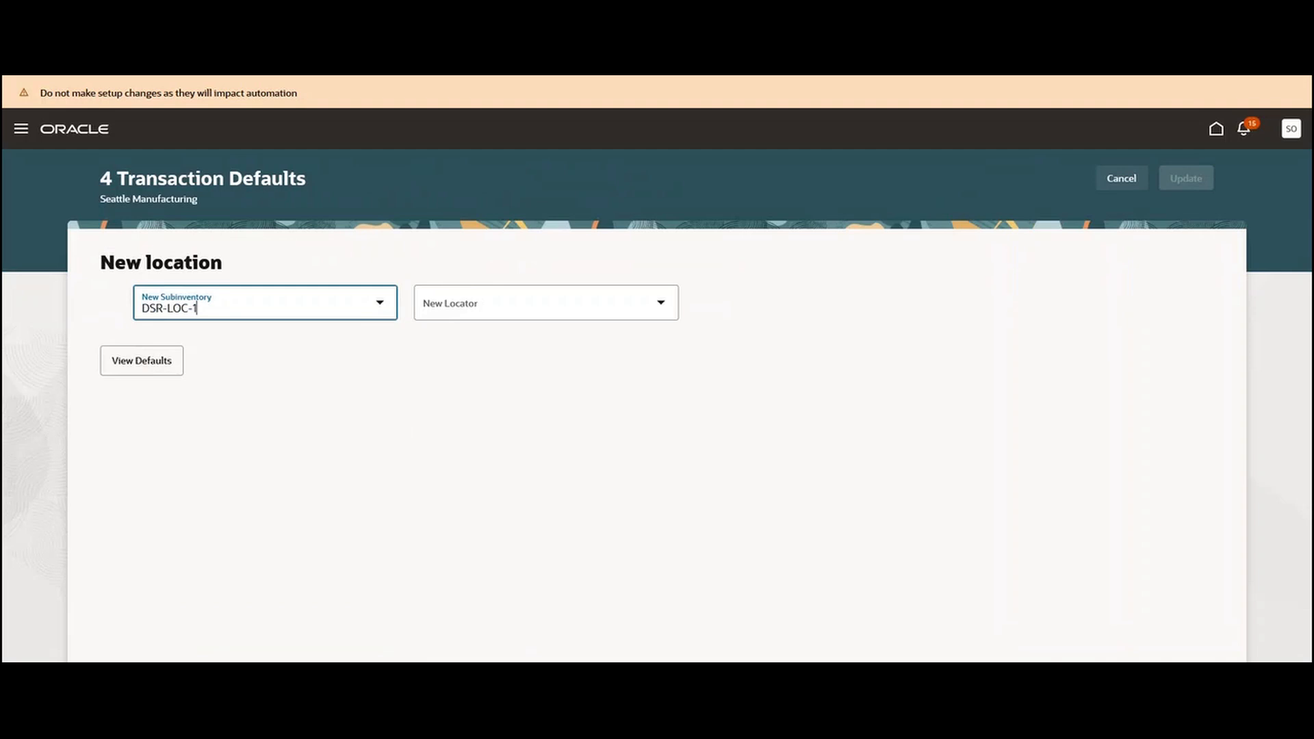
pyautogui.click(546, 302)
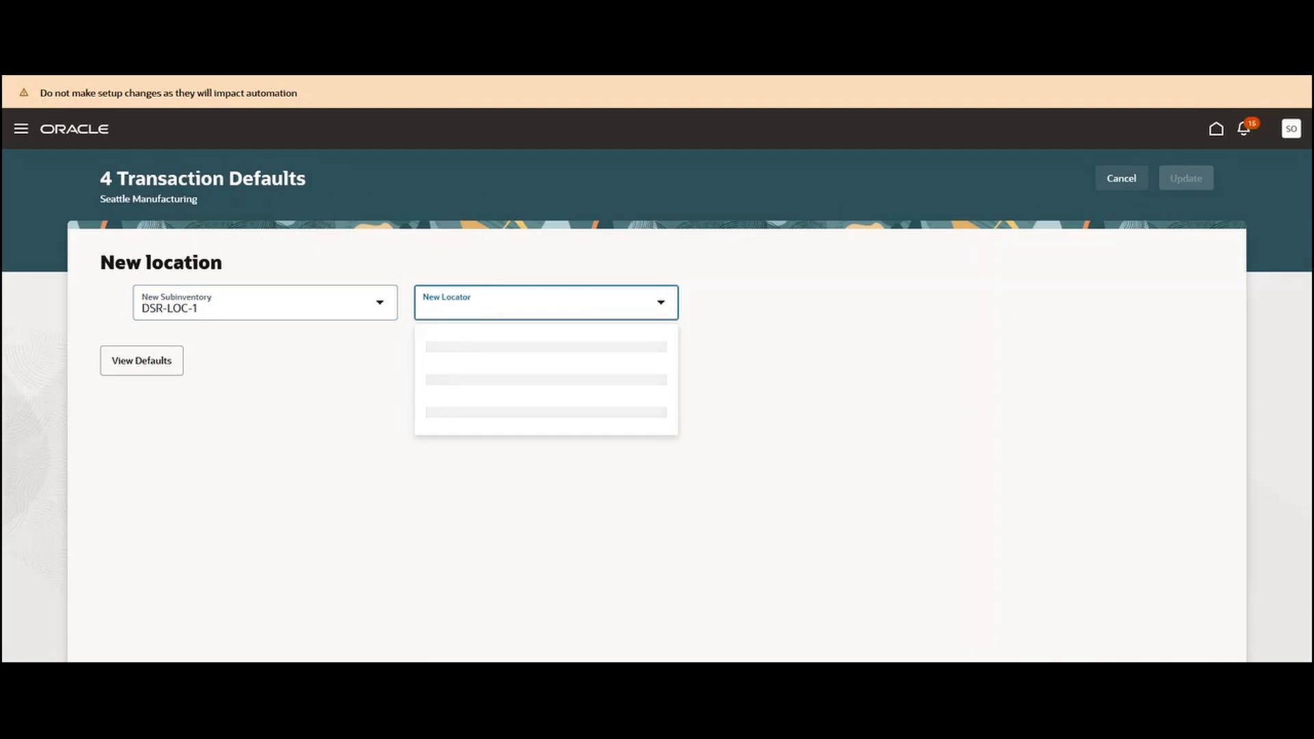
pyautogui.press('Return')
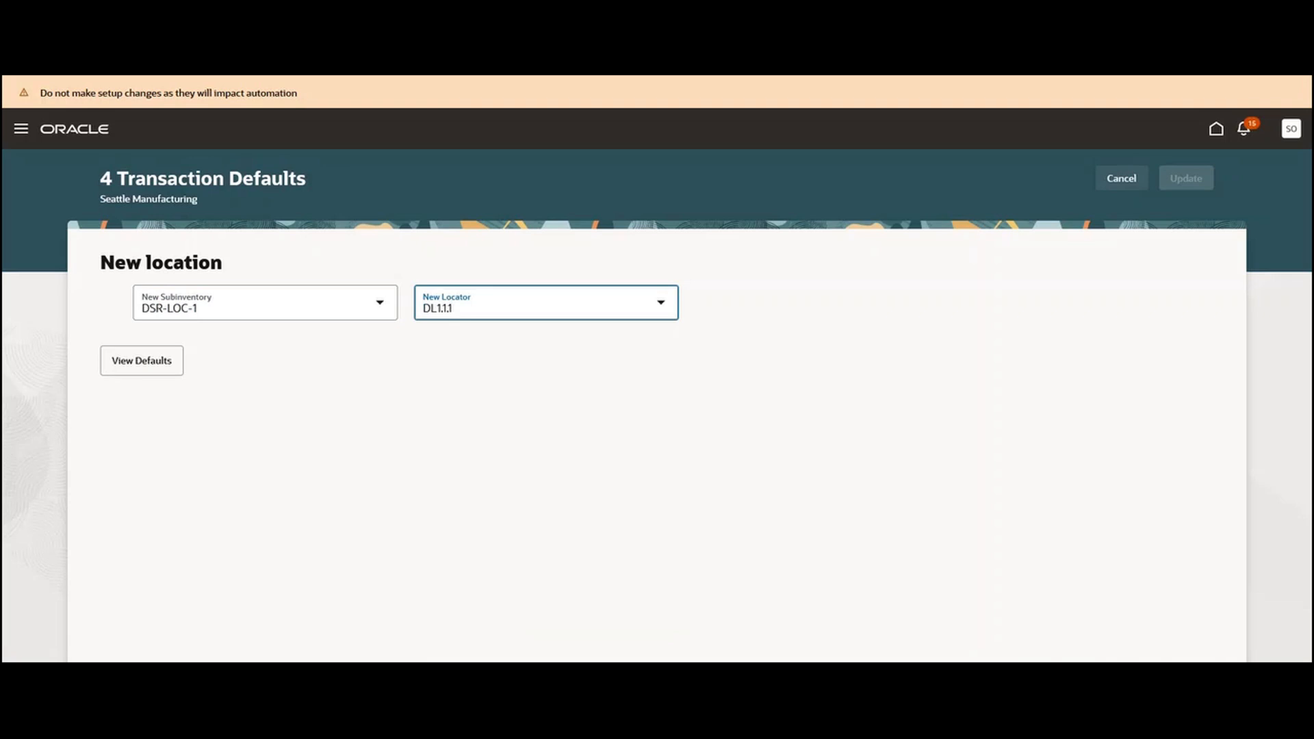
pyautogui.press('Tab')
pyautogui.press('Return')
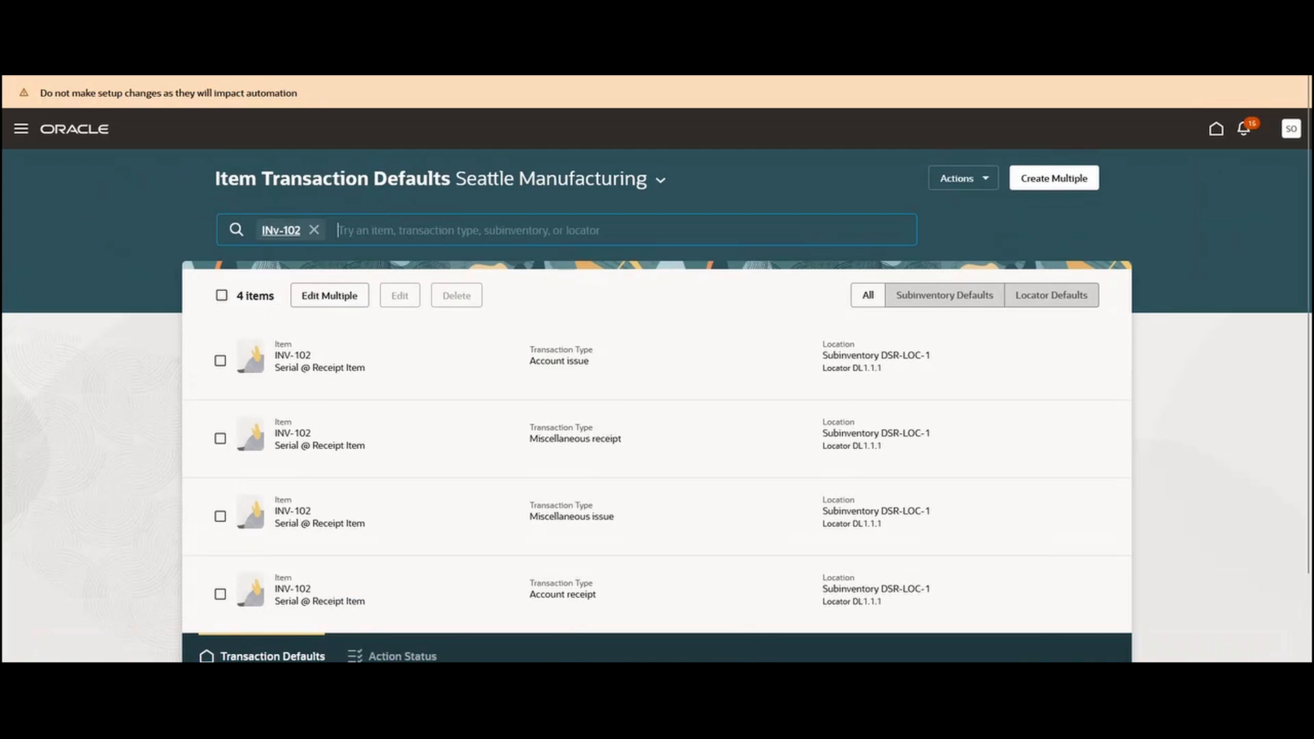
# Step: Replace the search filter with INV-100 and start editing multiple transaction defaults with all of its defaults selected
pyautogui.press('BackSpace')
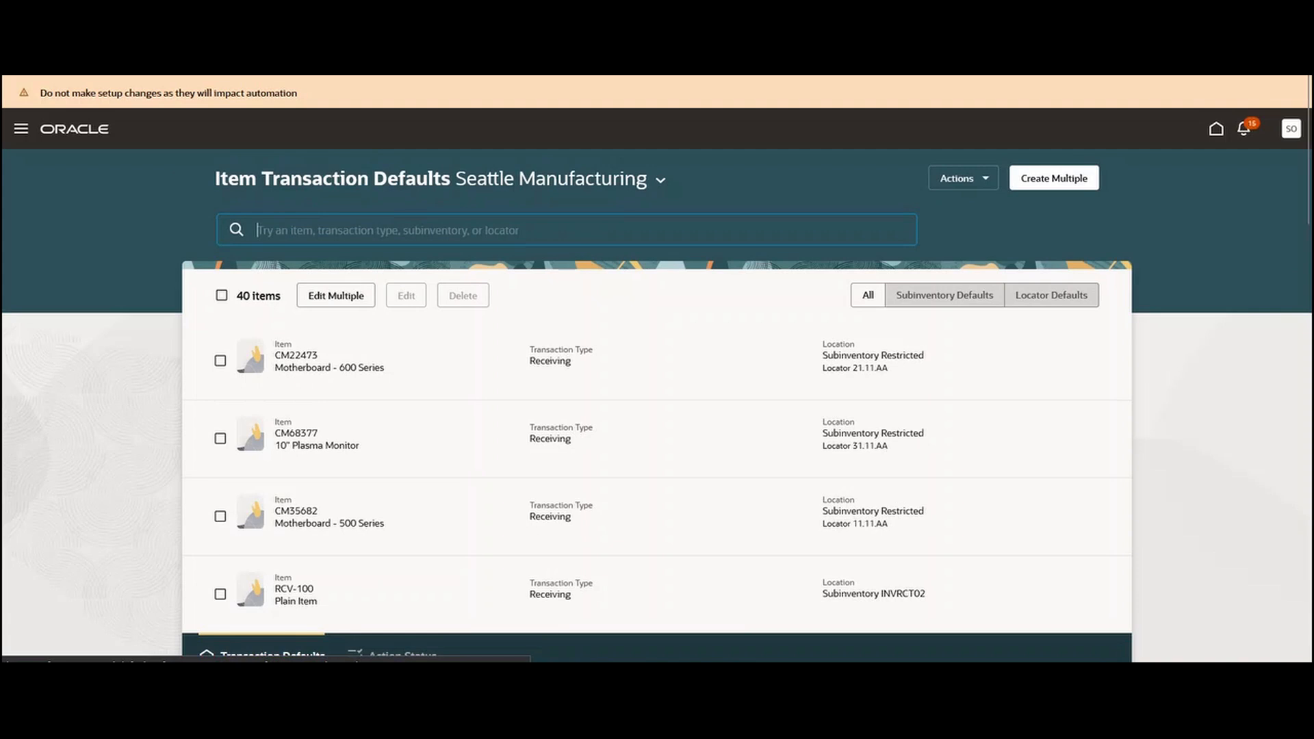
pyautogui.write('INV')
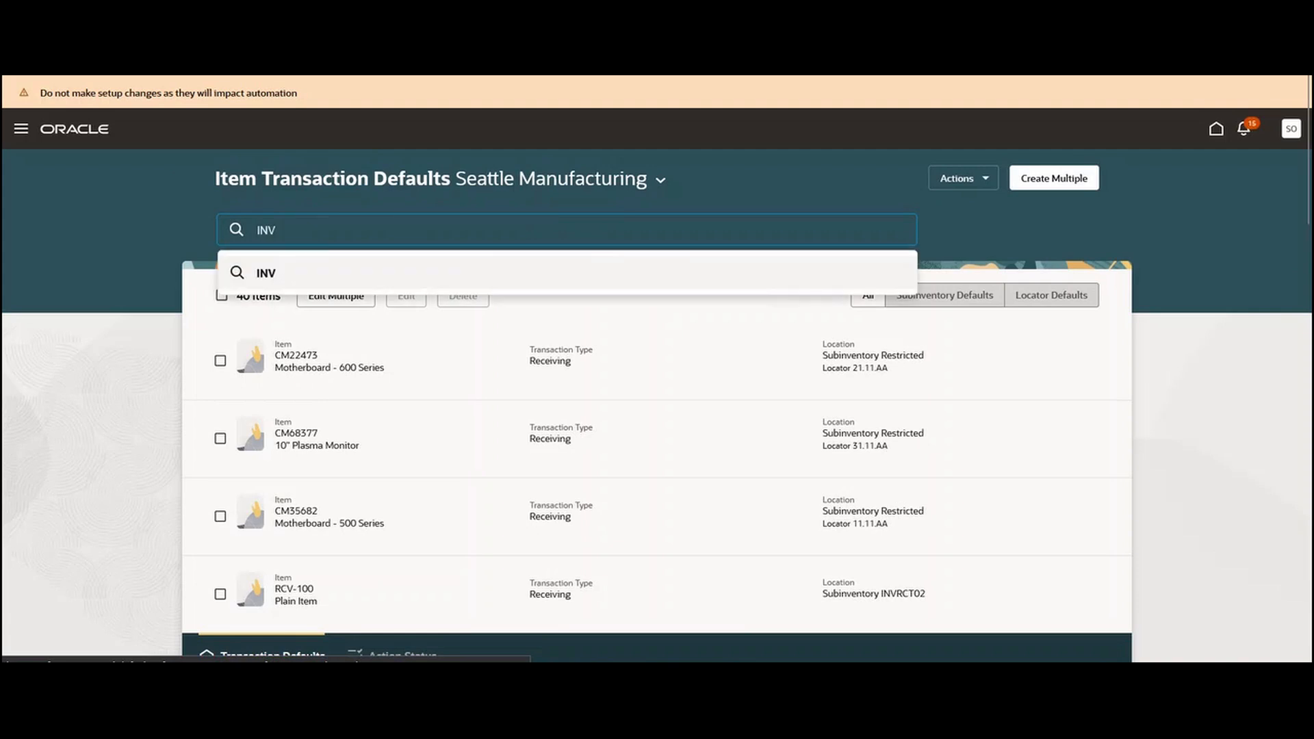
pyautogui.write('-100')
pyautogui.press('Return')
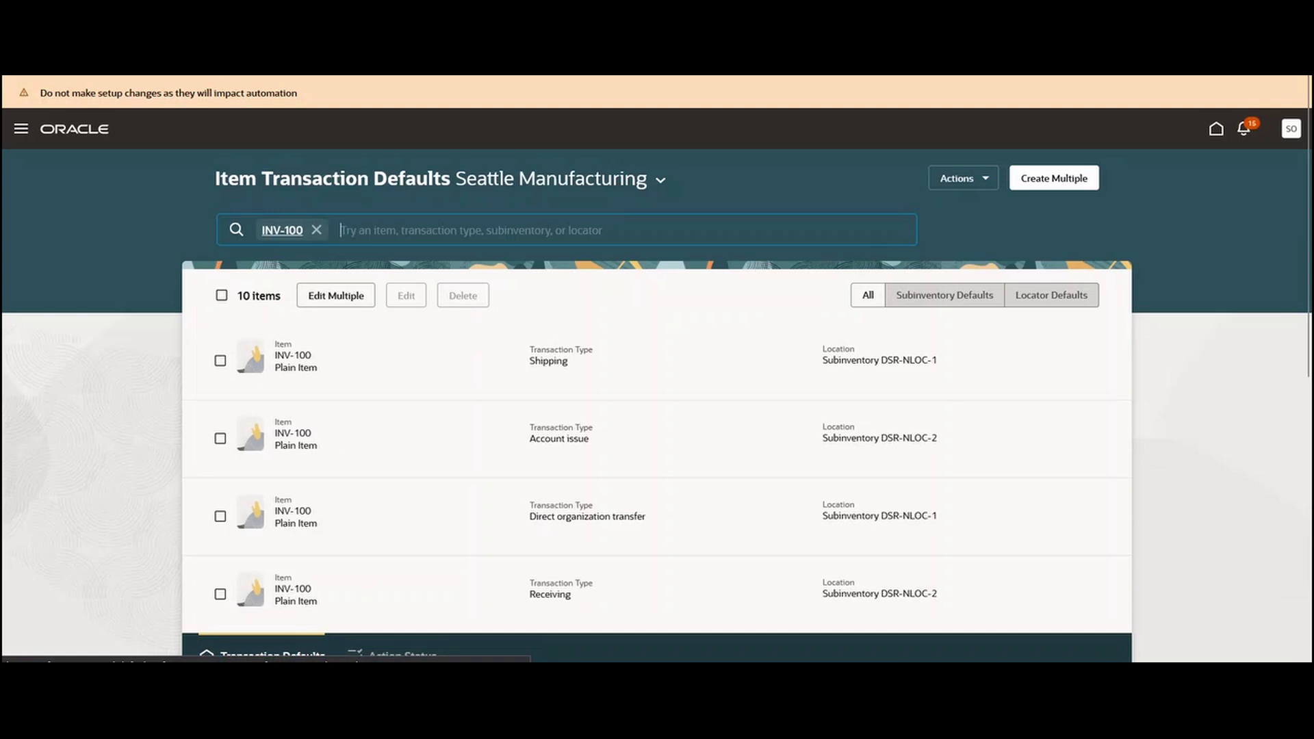
pyautogui.click(221, 295)
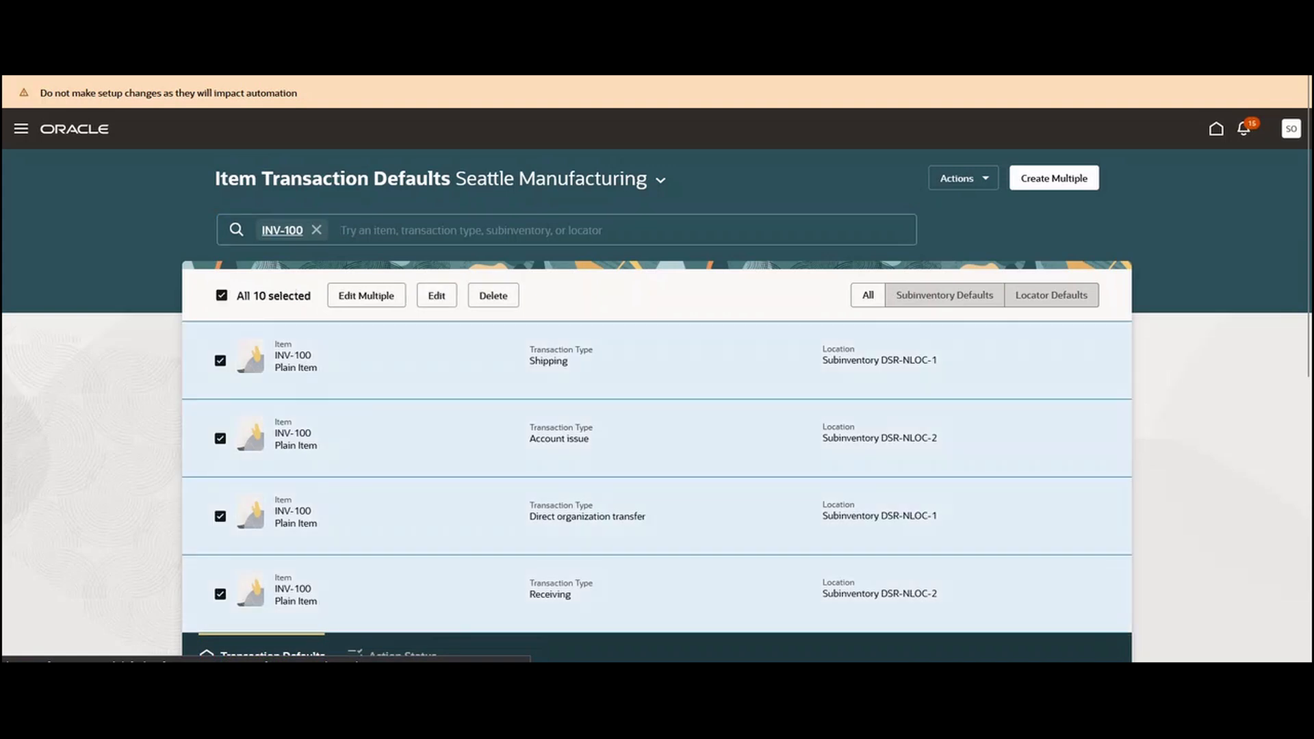
pyautogui.click(366, 295)
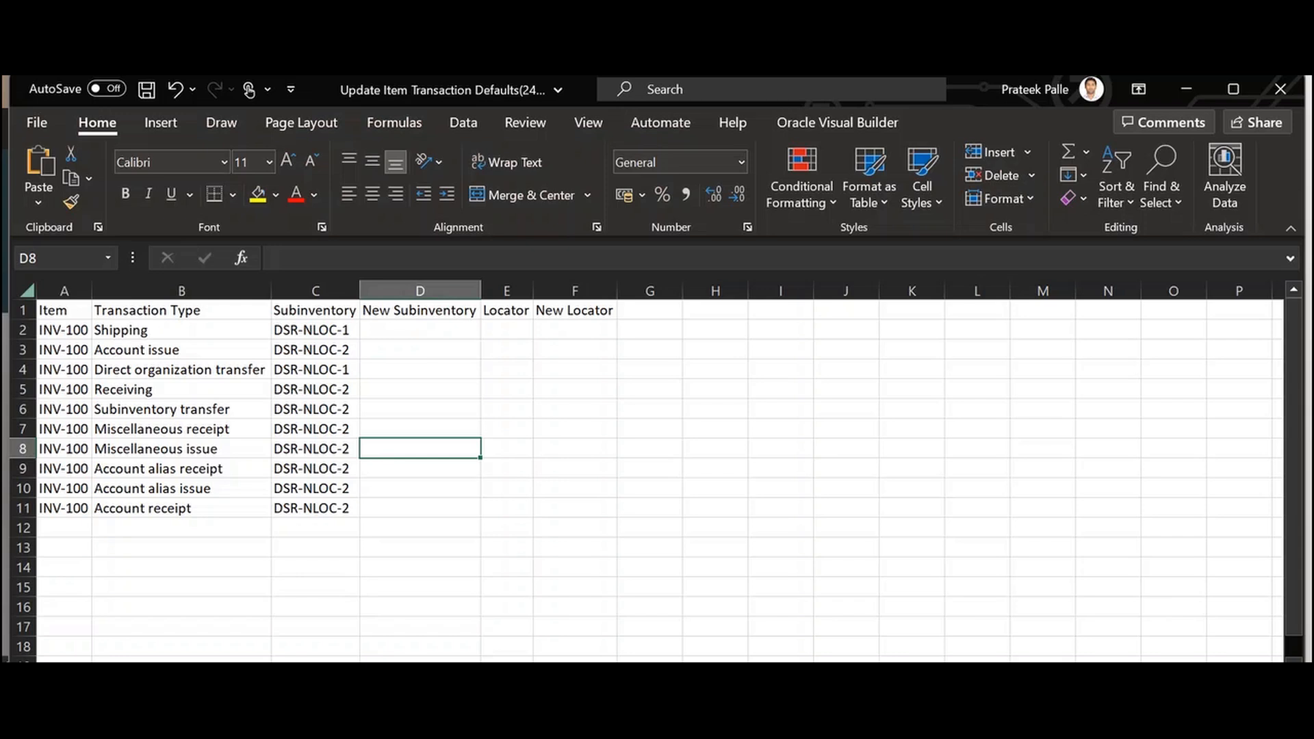
# Step: In the Excel update template, fill the New Subinventory column with Stores for all INV-100 rows, D2 through D11
pyautogui.click(420, 330)
pyautogui.write('Stores')
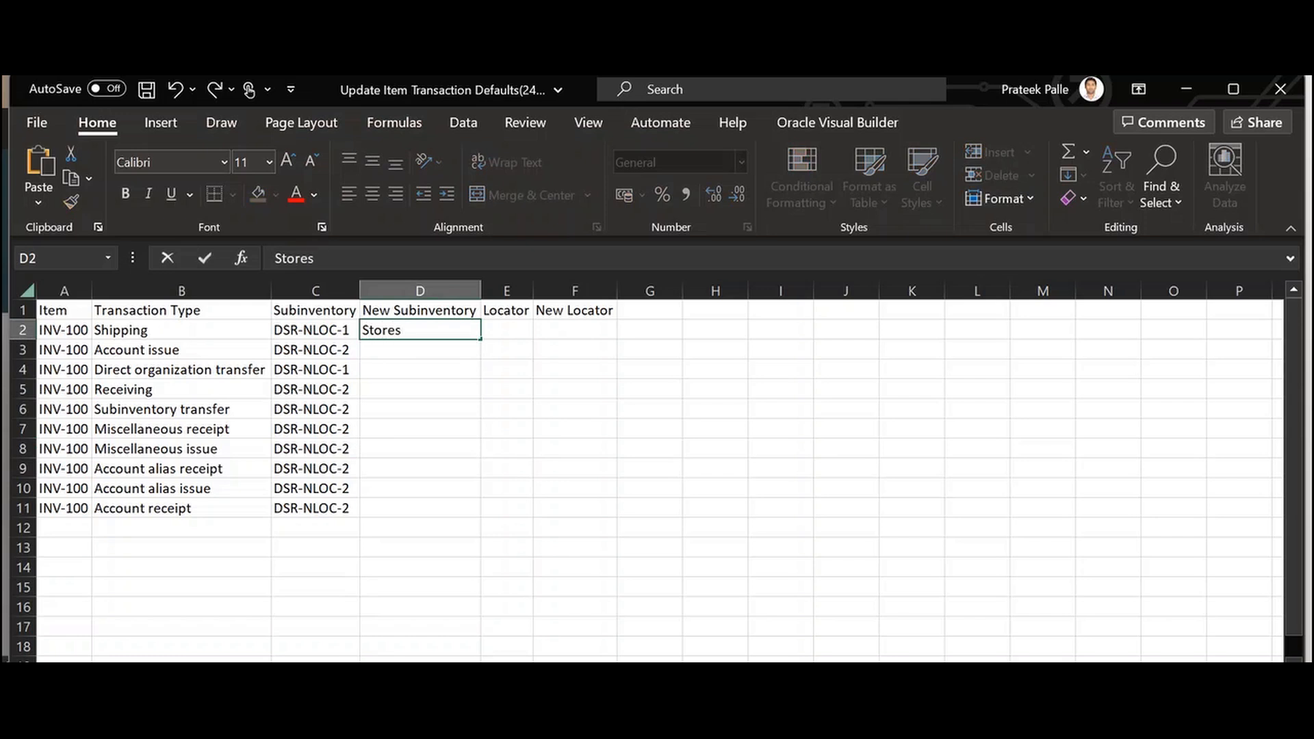
pyautogui.click(420, 369)
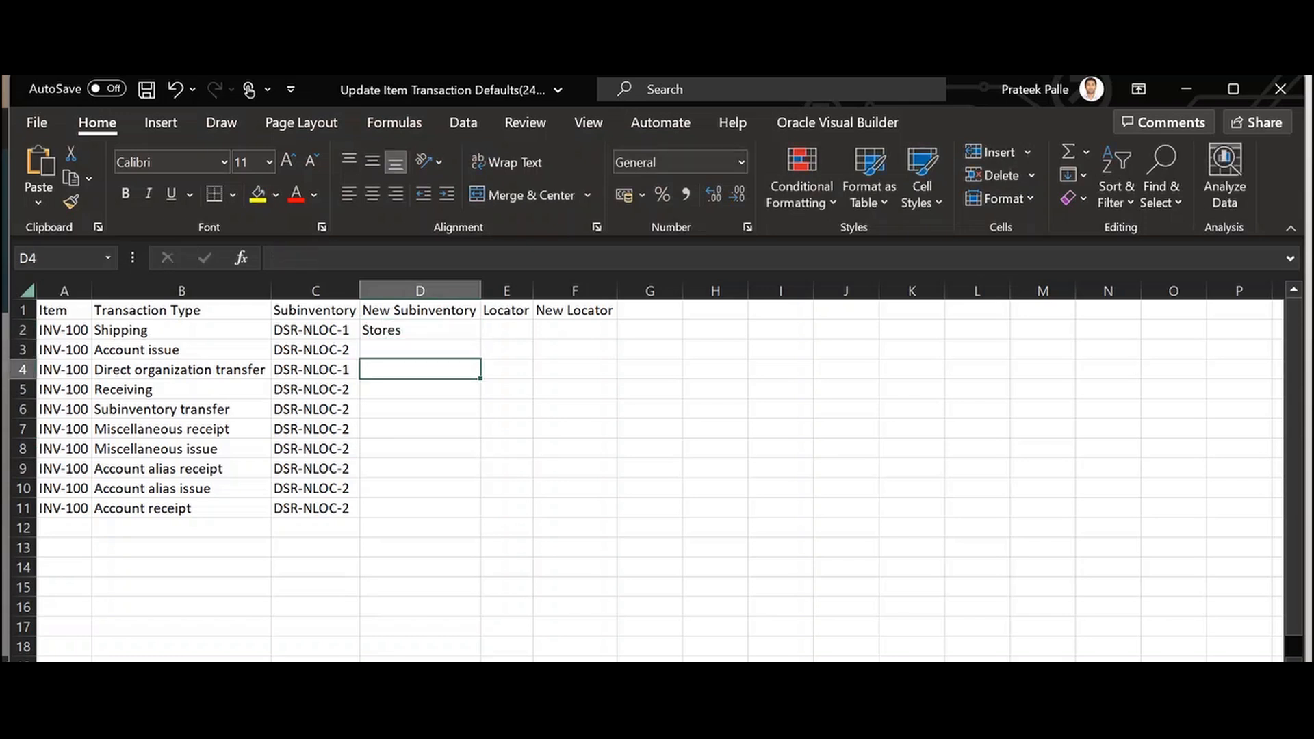
pyautogui.click(421, 329)
pyautogui.moveTo(480, 339); pyautogui.dragTo(481, 516)
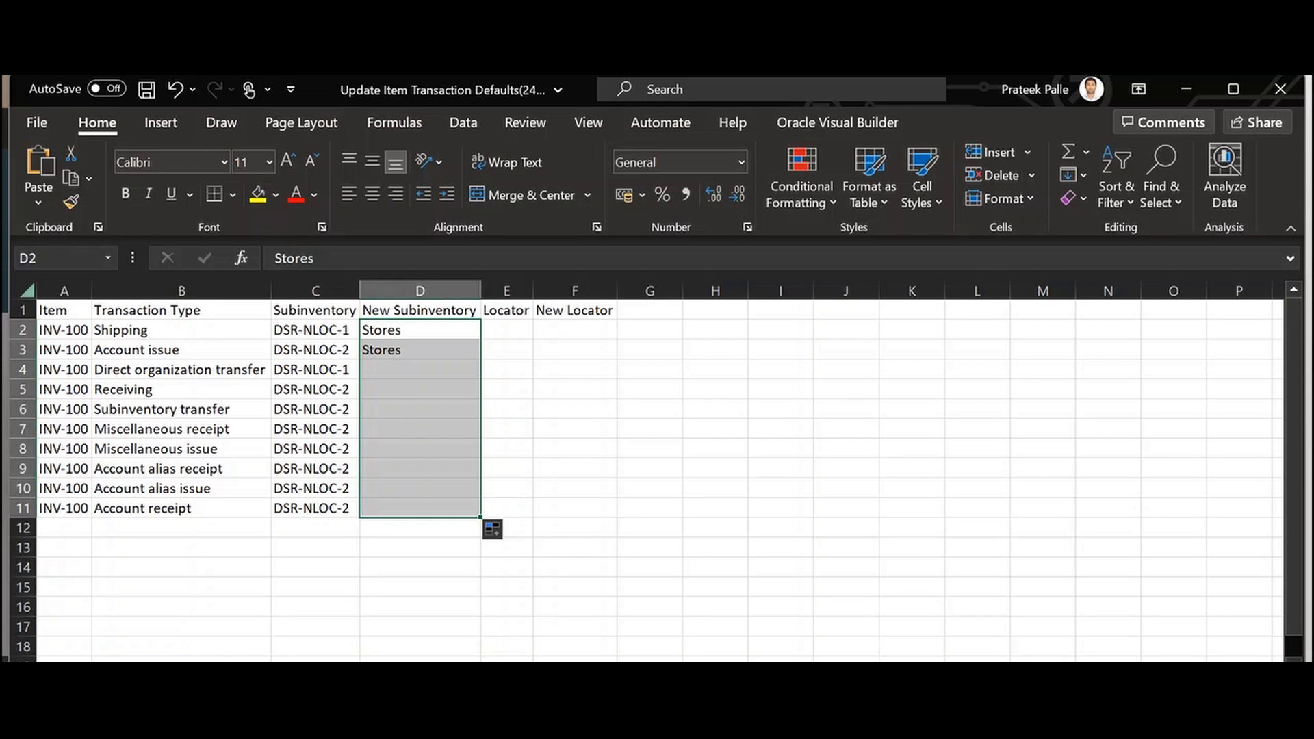
# Step: Save the filled template and choose Update Item Transaction Defaults.csv as the upload for editing the transaction defaults
pyautogui.click(146, 89)
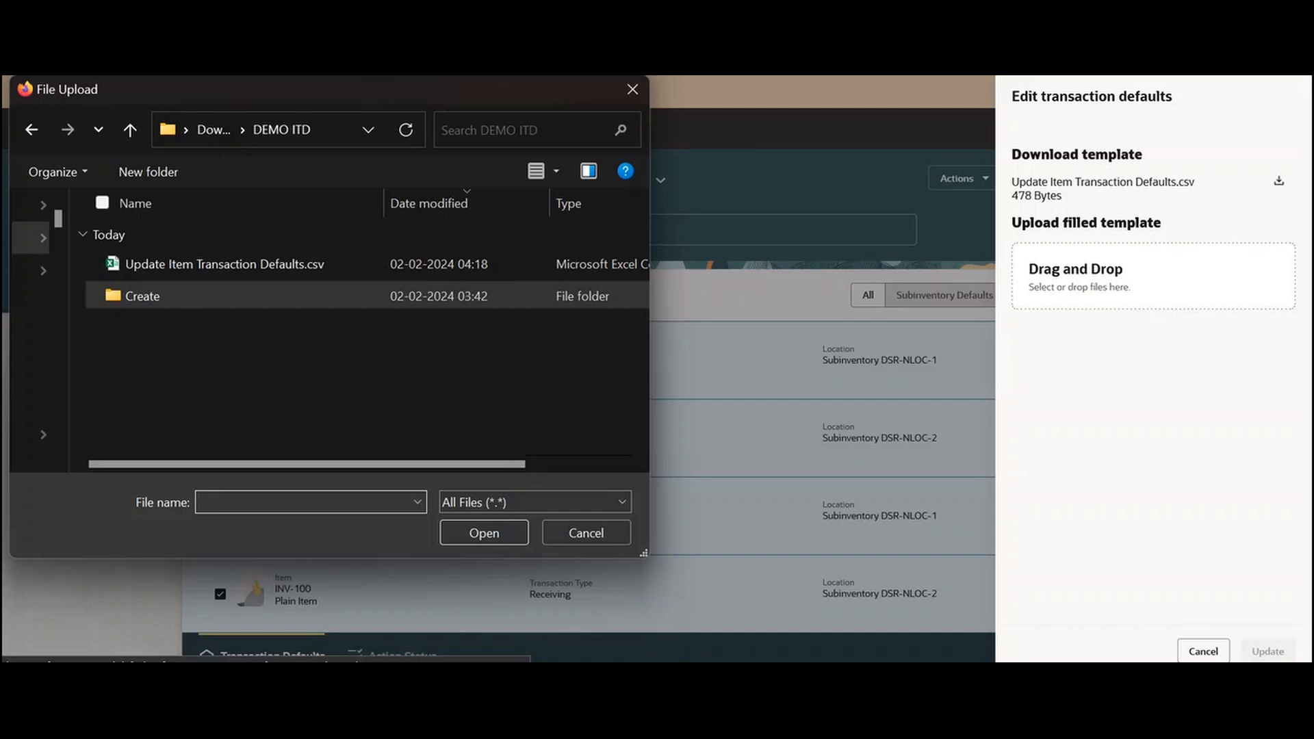
pyautogui.click(143, 296)
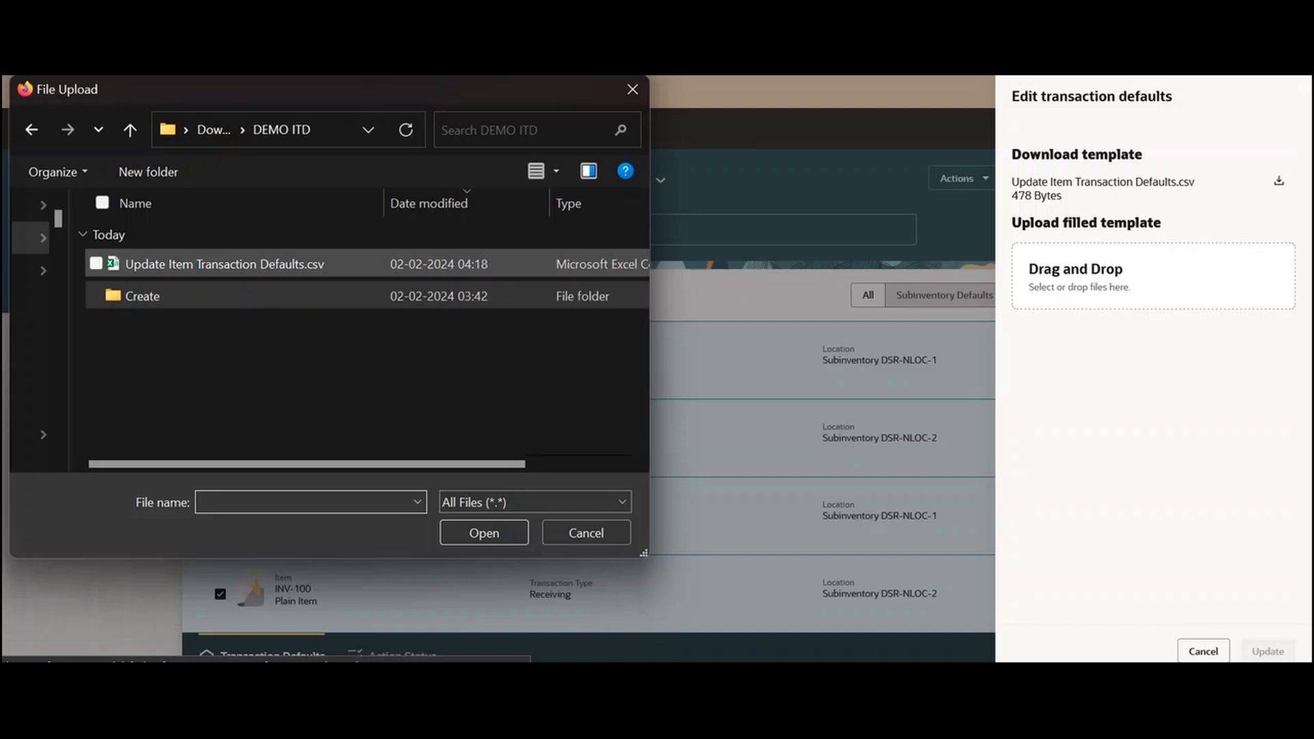
pyautogui.doubleClick(224, 264)
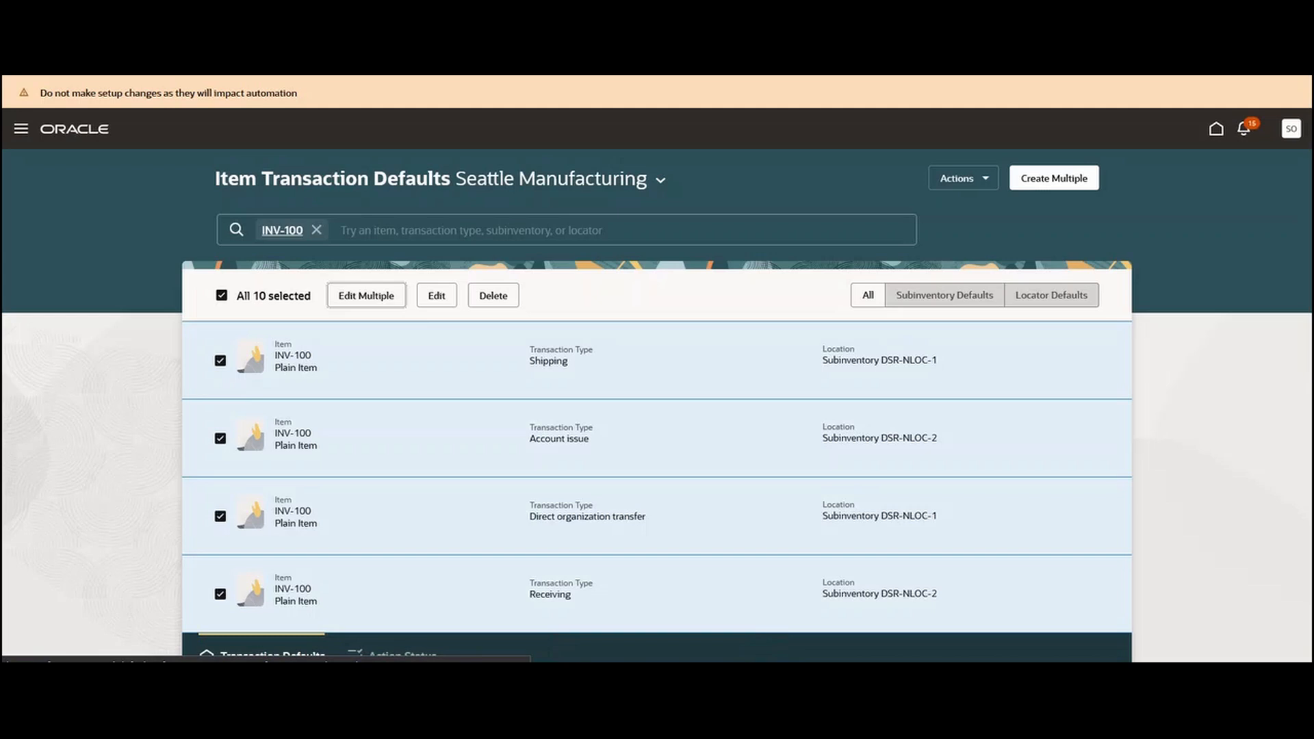
# Step: Check the action status of the Edit Multiple upload and search the transaction defaults for inv-100 to examine their locations
pyautogui.click(392, 656)
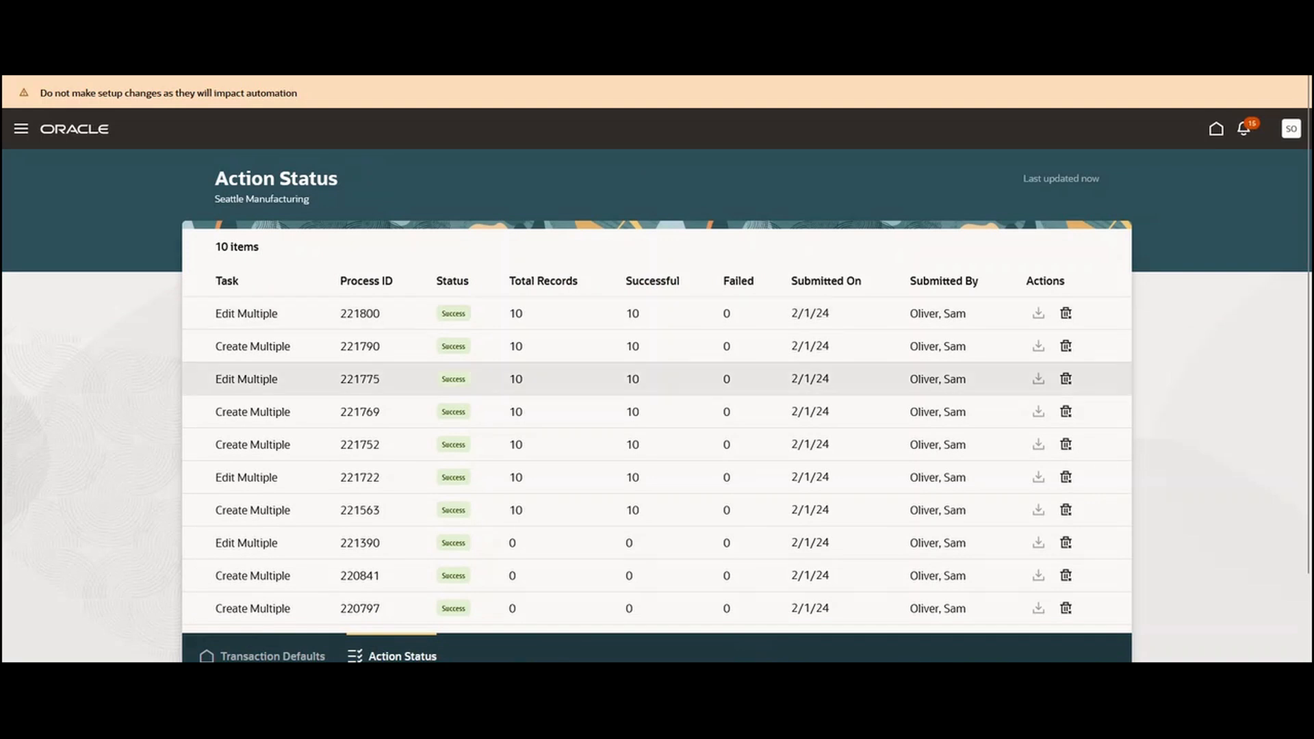
pyautogui.click(267, 655)
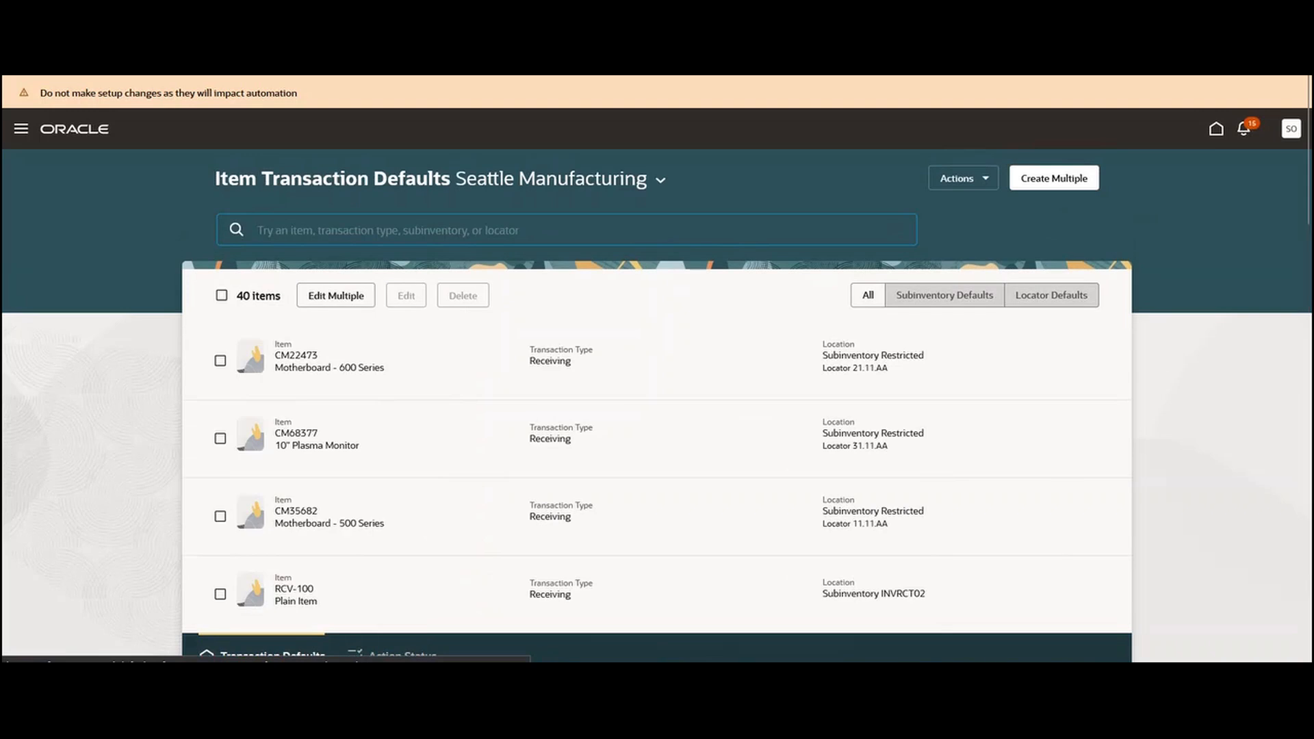
pyautogui.write('inv-100')
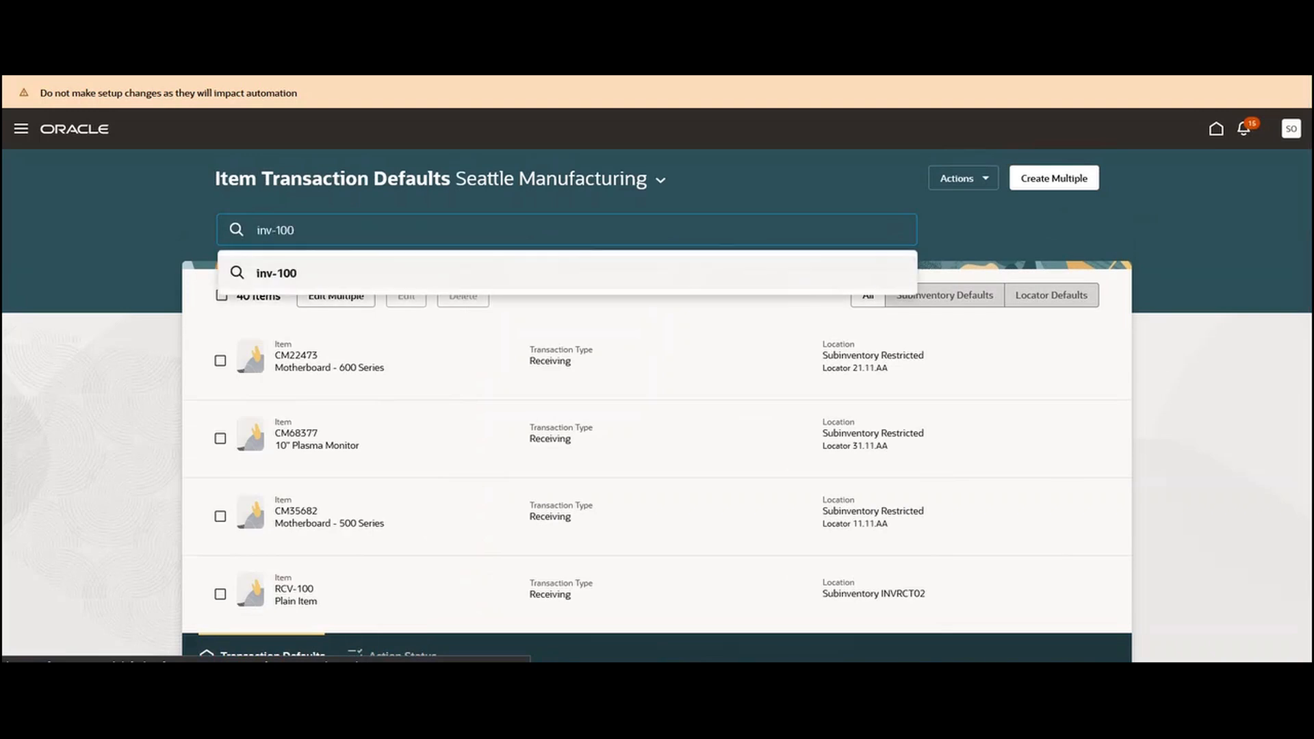
pyautogui.press('Return')
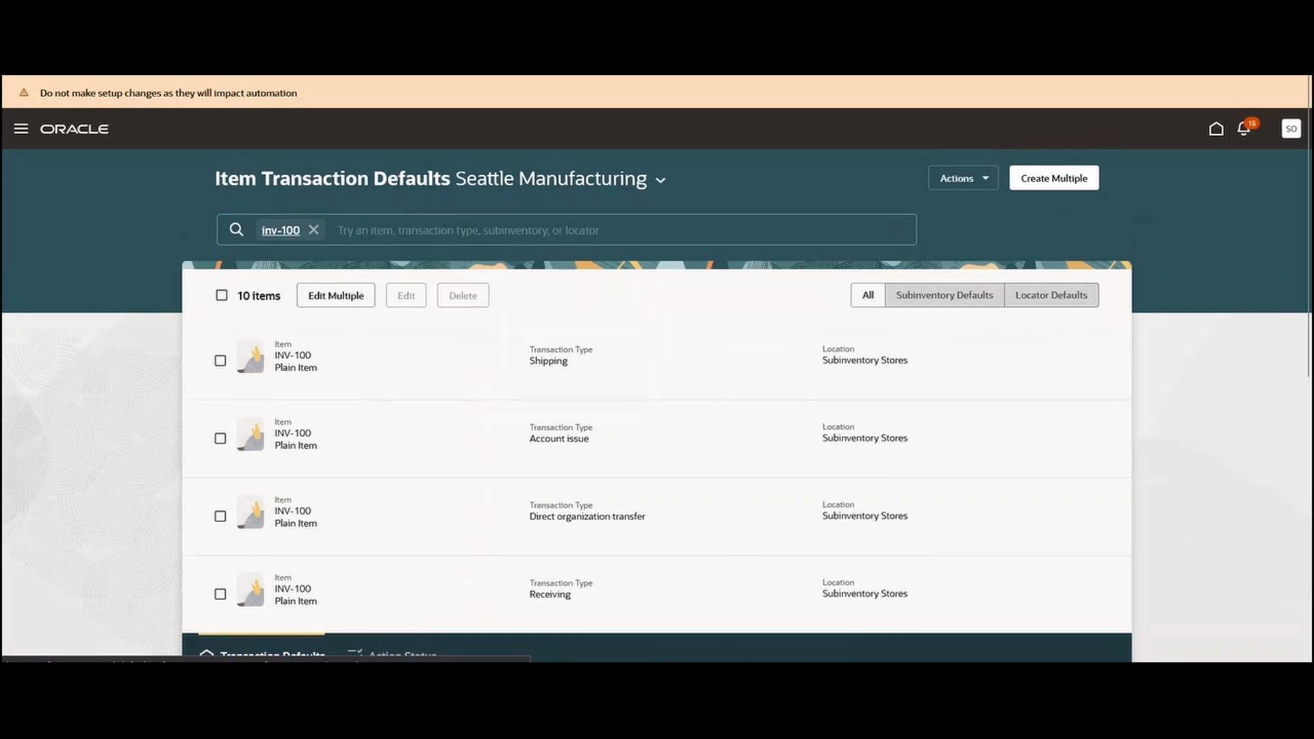
# Step: Clear the search filter and download the Edit Multiple template Update Item Transaction Defaults.csv without selecting any defaults
pyautogui.press('BackSpace')
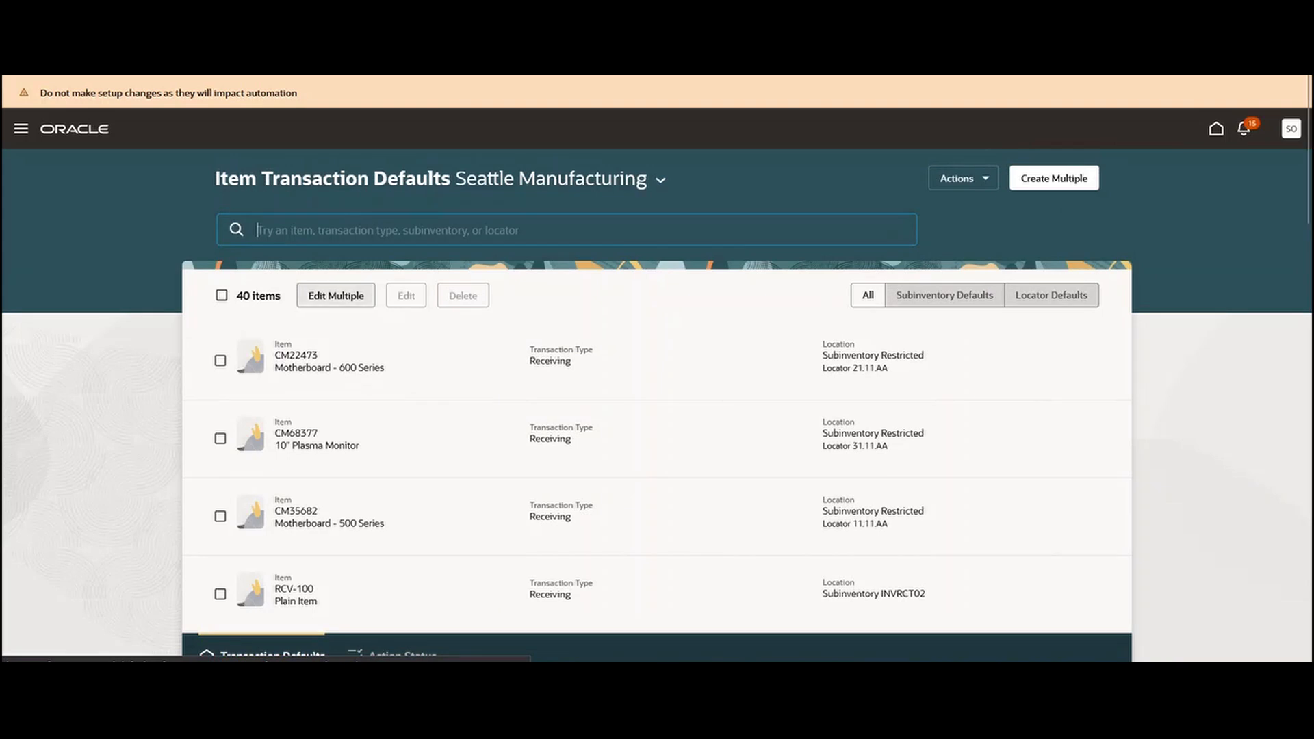
pyautogui.click(335, 295)
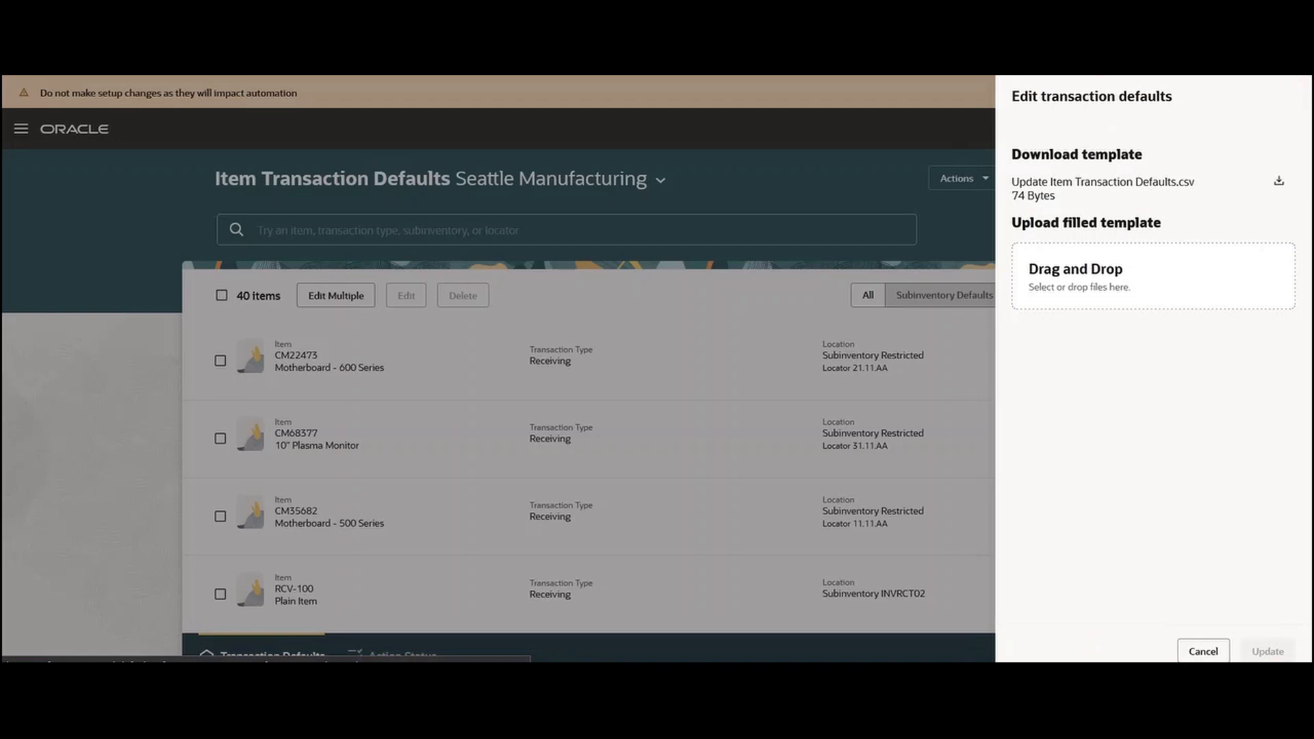
pyautogui.click(1278, 180)
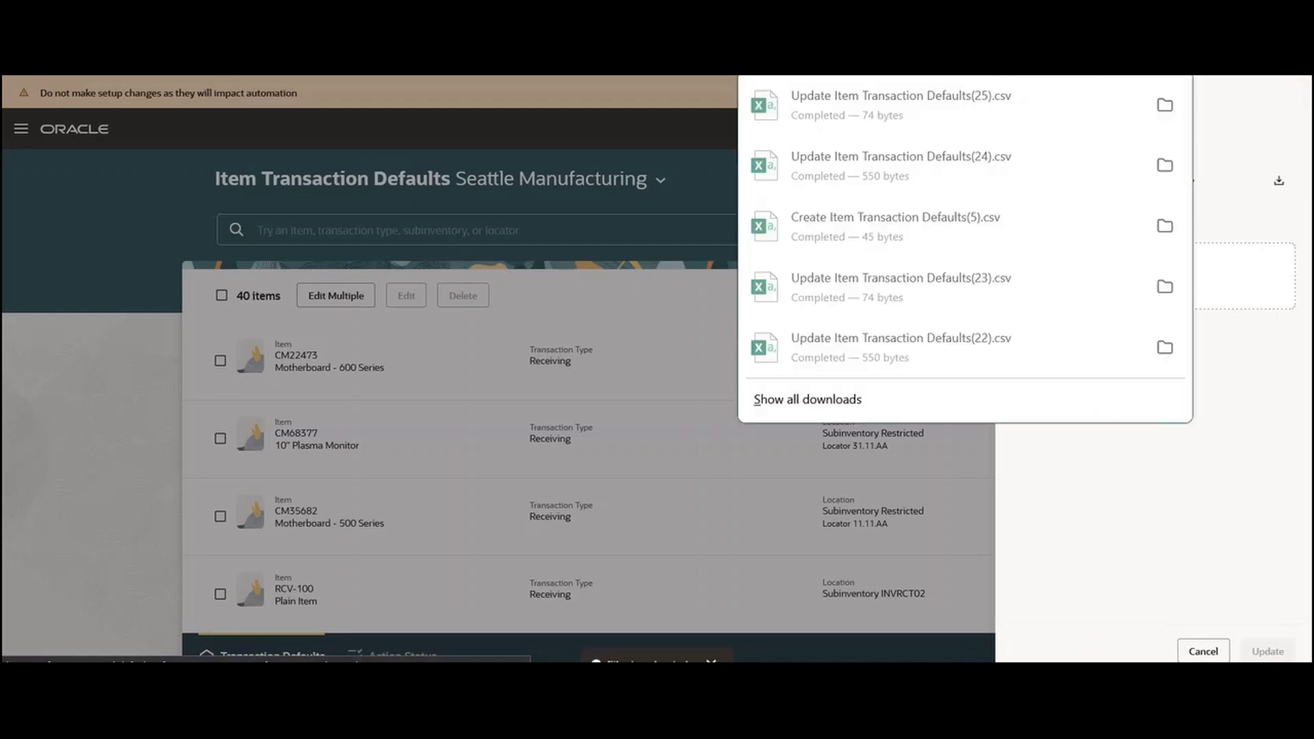